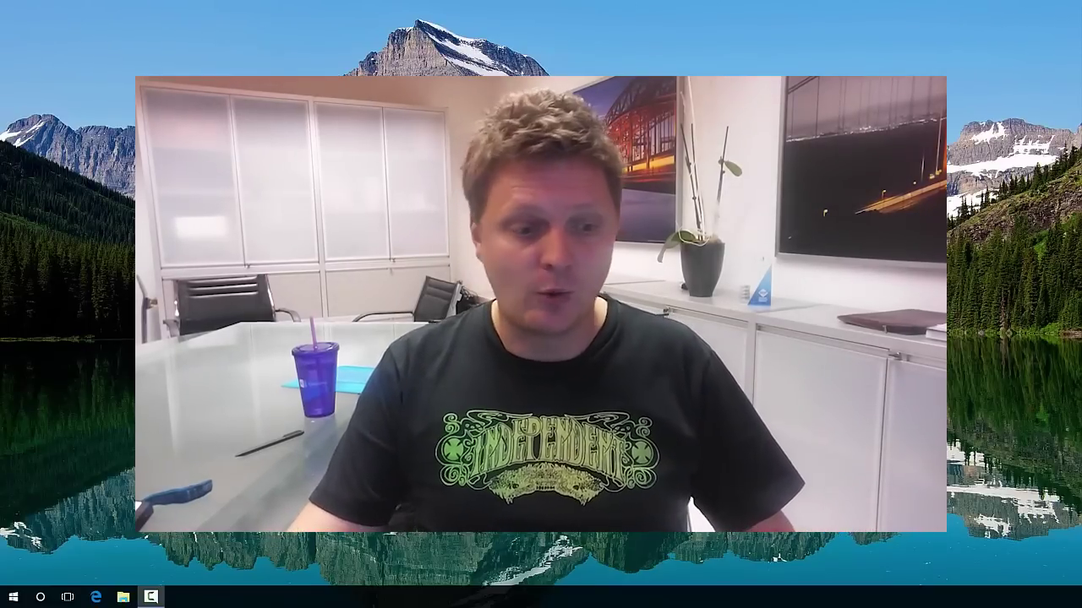
- Open the OneNote app and OneNote 2016, and arrange the two windows side by side
{"action": "left_click", "coordinate": [13, 599]}
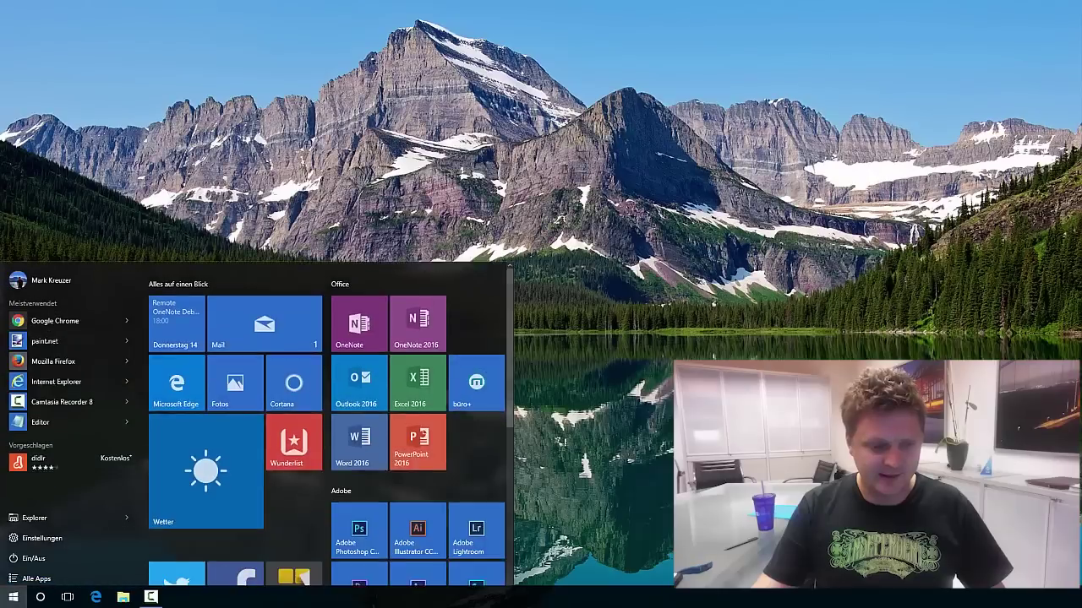
{"action": "left_click", "coordinate": [367, 315]}
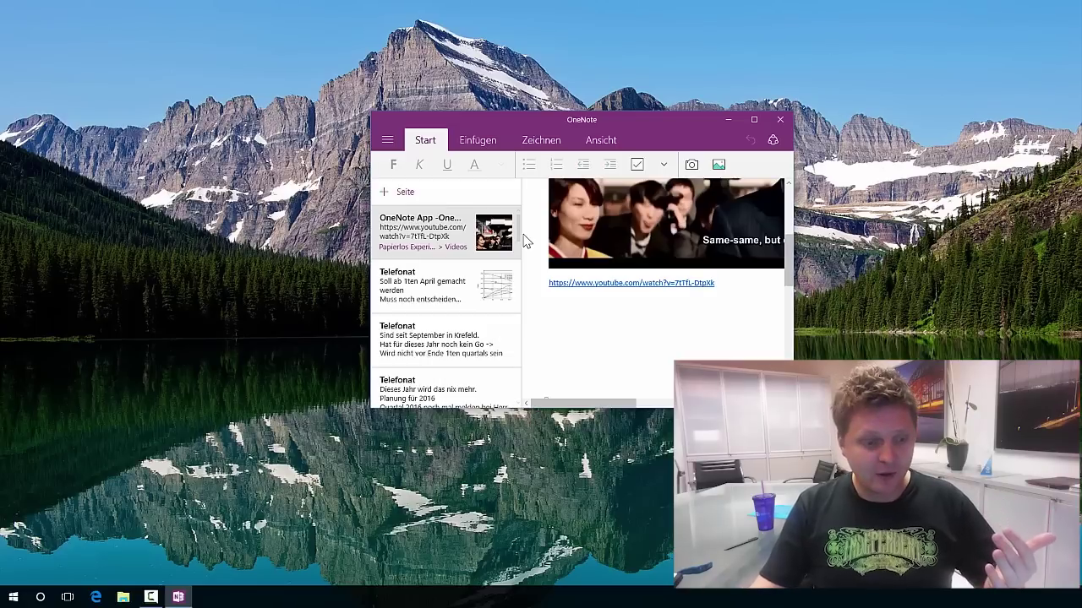
{"action": "left_click", "coordinate": [14, 596]}
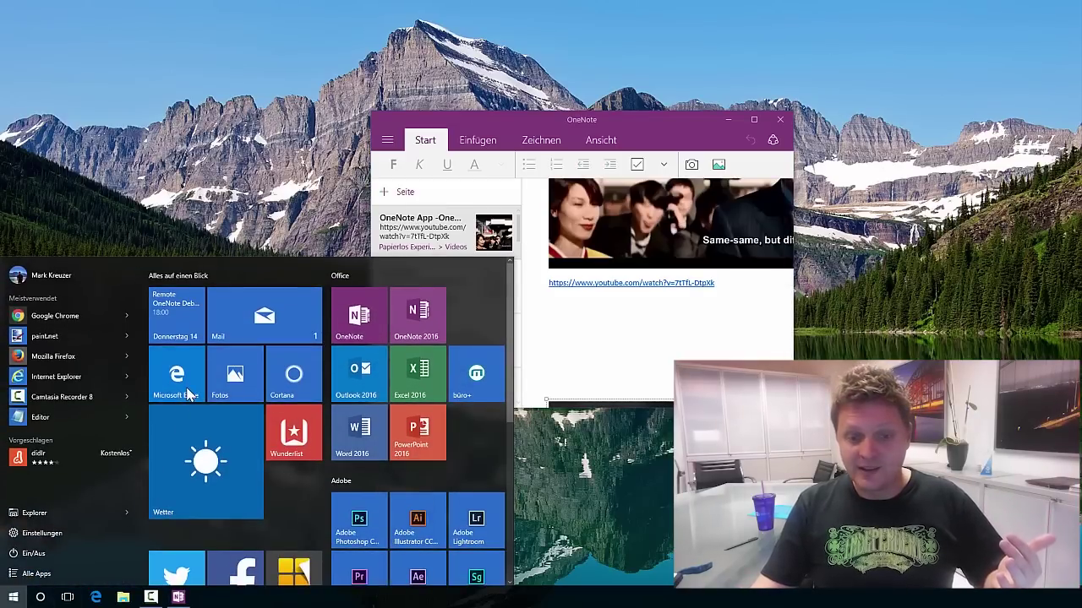
{"action": "key", "text": "Return"}
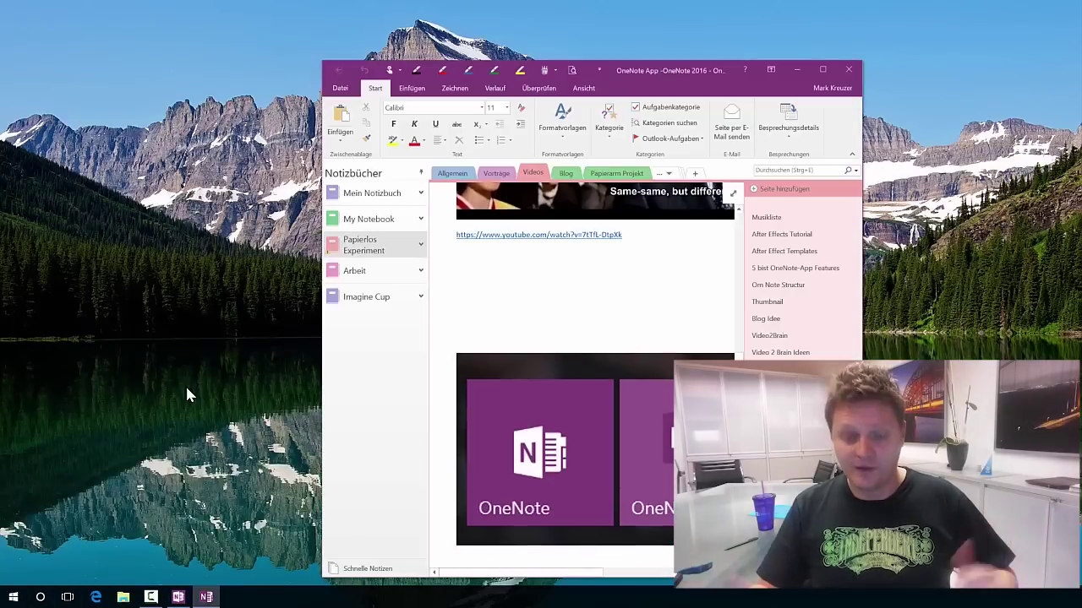
{"action": "key", "text": "super+Right"}
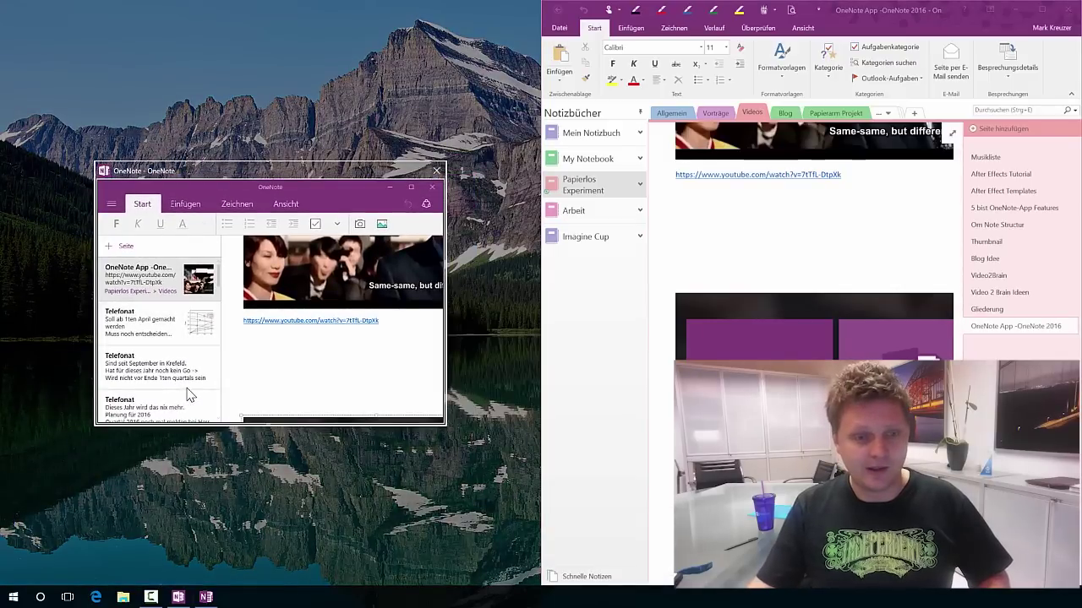
{"action": "left_click", "coordinate": [188, 394]}
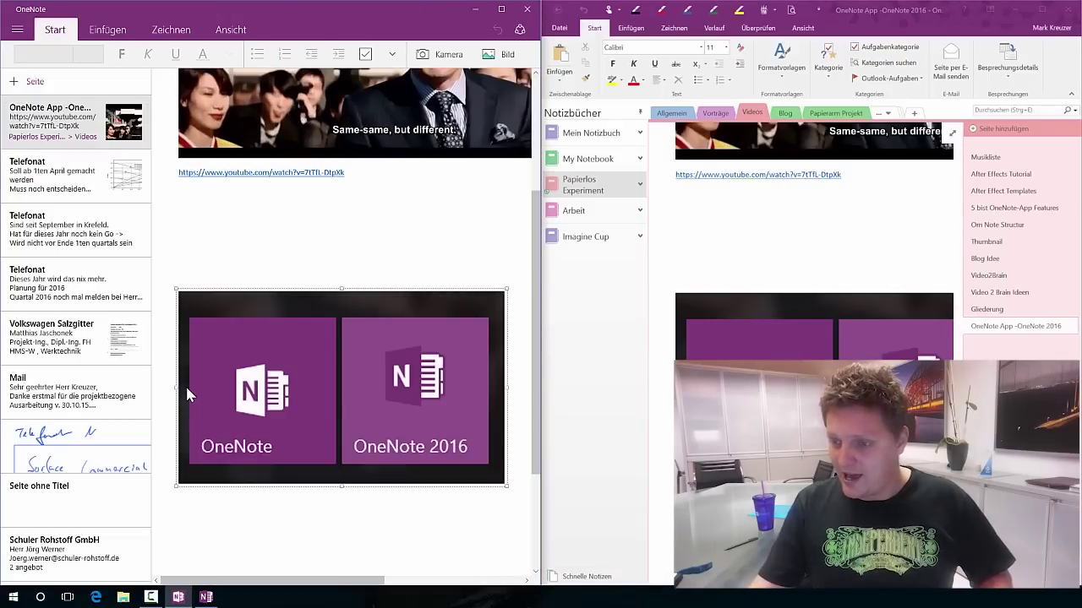
- In OneNote 2016, embed the page's linked YouTube interview as an online video below the picture of the two OneNote tiles
{"action": "key", "text": "alt+Tab"}
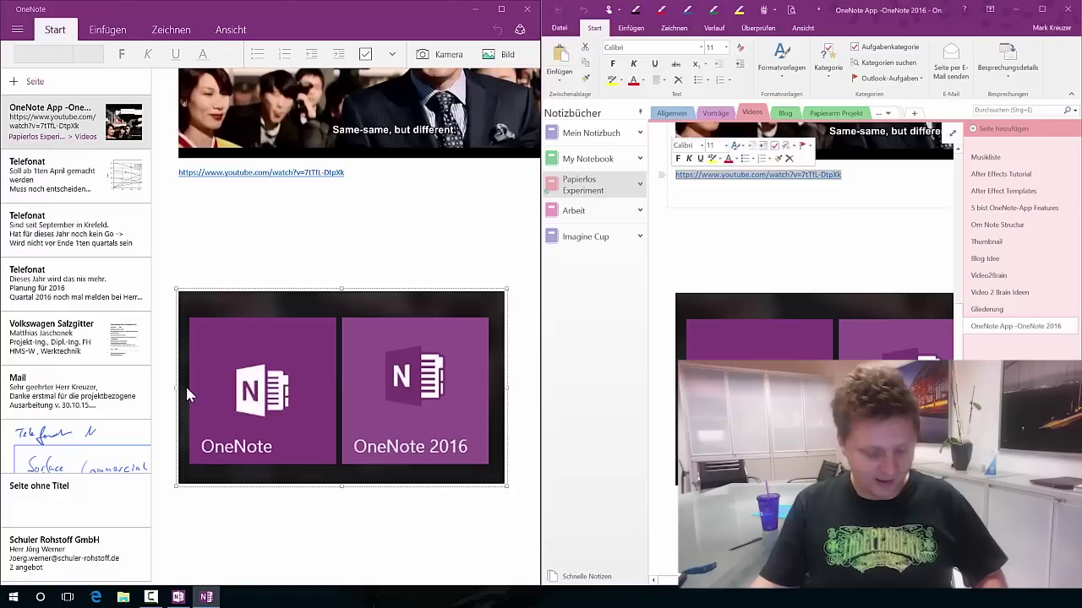
{"action": "key", "text": "Escape"}
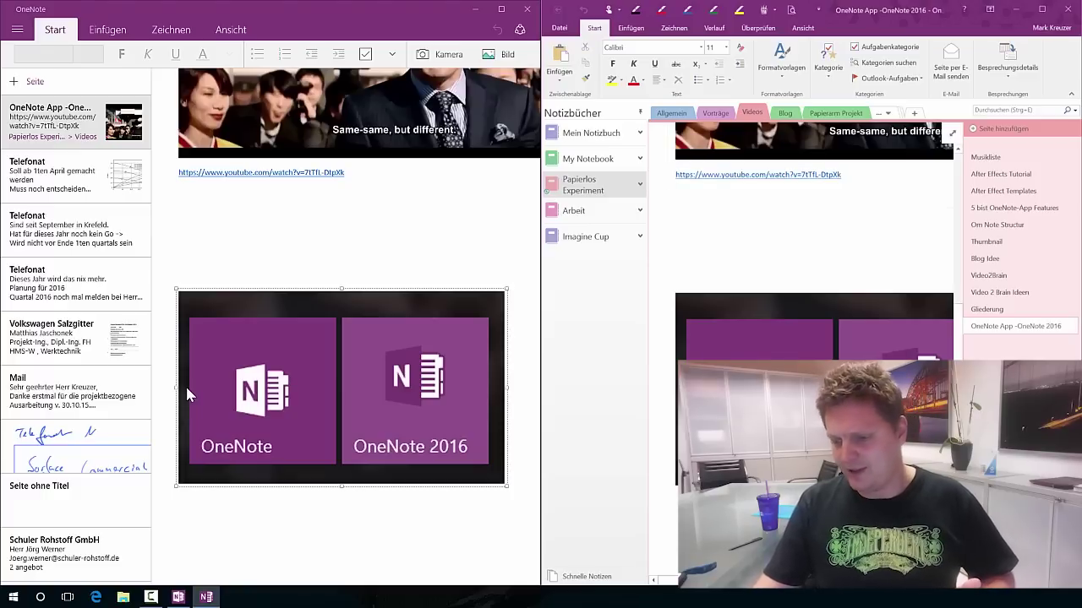
{"action": "scroll", "coordinate": [814, 254], "scroll_direction": "down", "scroll_amount": 4}
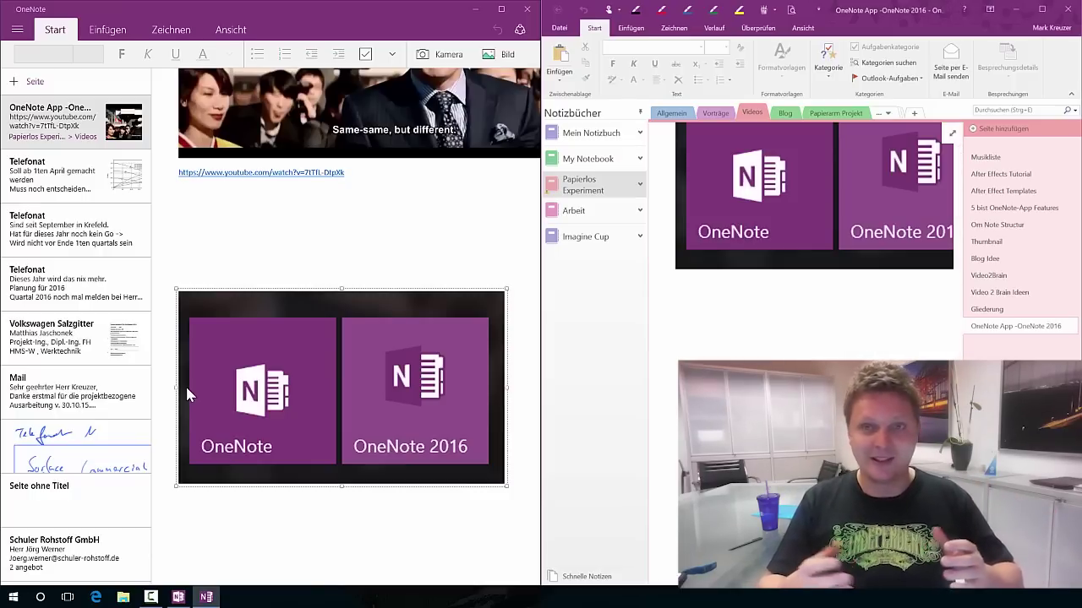
{"action": "key", "text": "super+Up"}
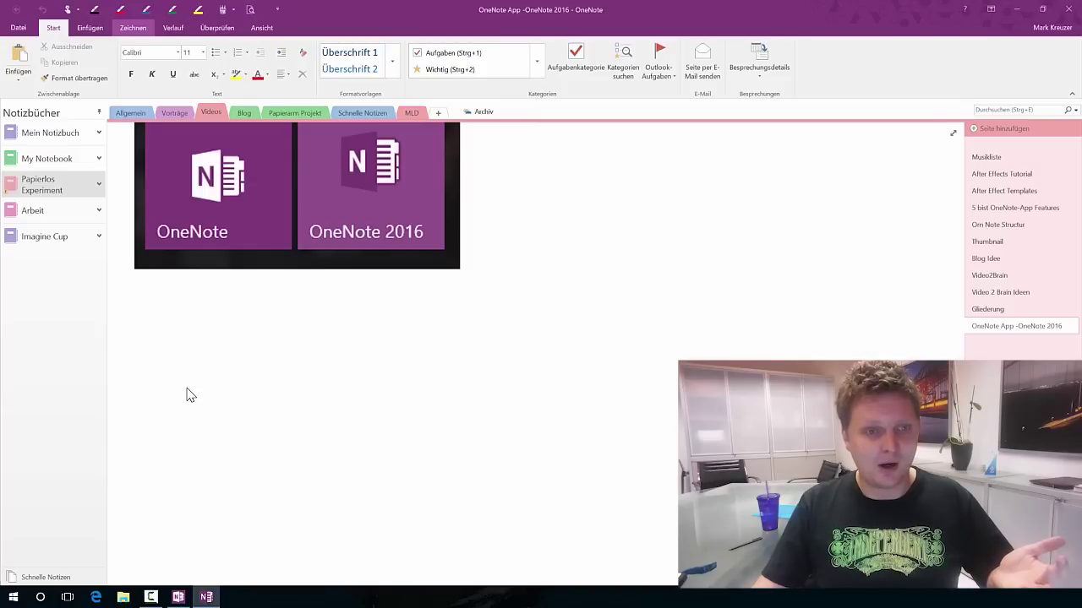
{"action": "left_click", "coordinate": [132, 28]}
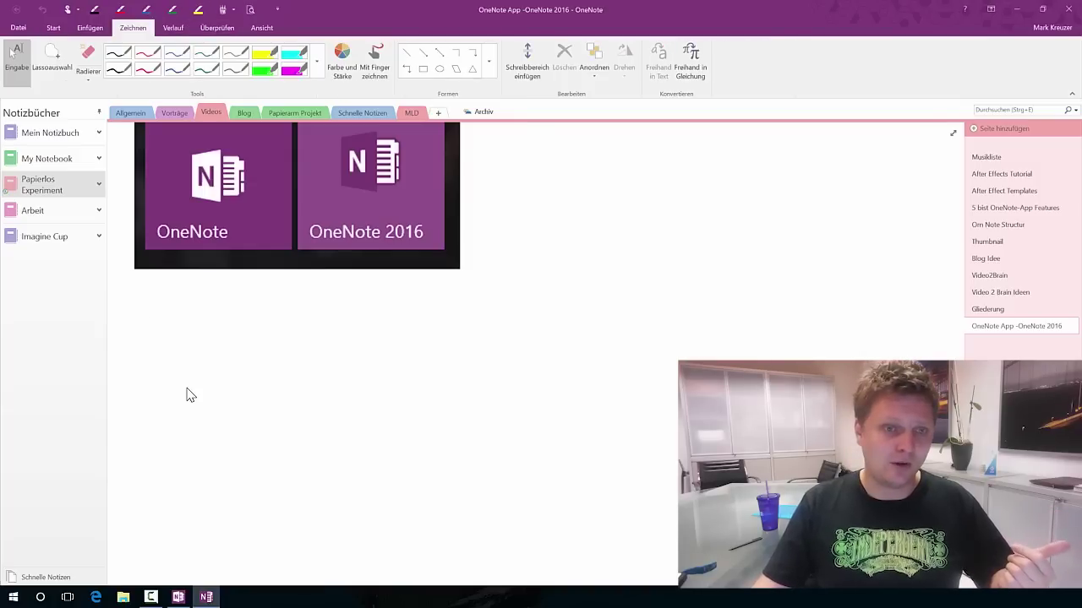
{"action": "left_click", "coordinate": [90, 28]}
{"action": "key", "text": "v"}
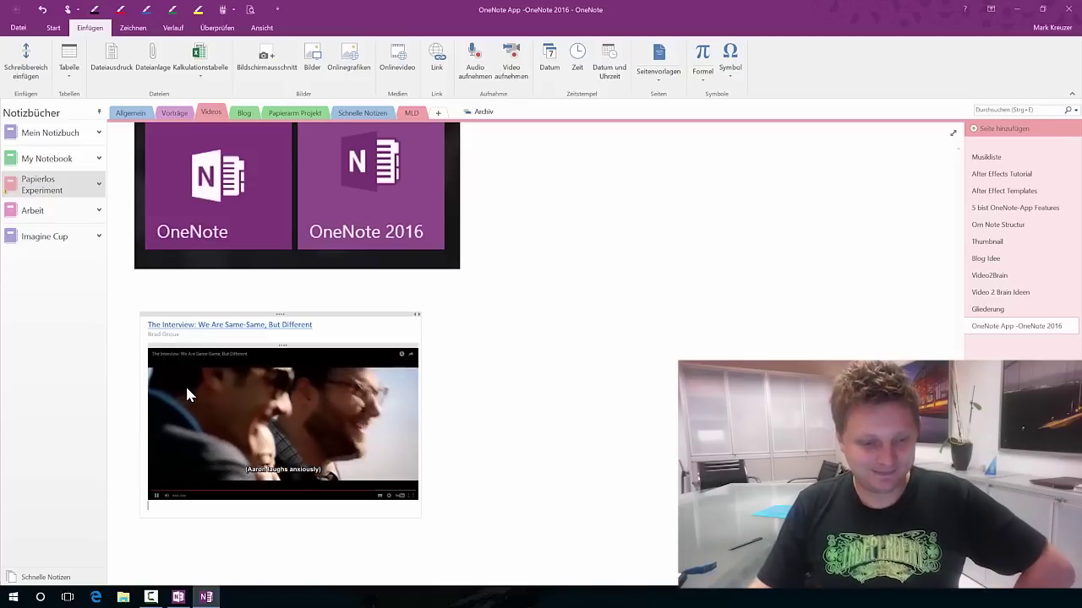
{"action": "left_click", "coordinate": [187, 395]}
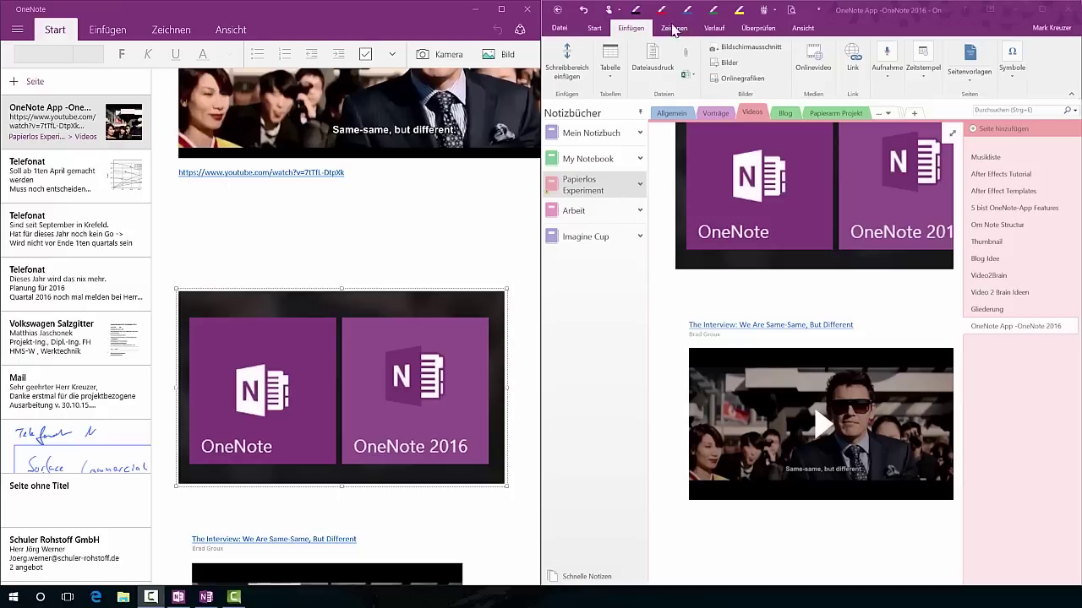
- Review the commands OneNote 2016 offers under Start, Einfügen, Zeichnen, Verlauf, Überprüfen and Ansicht
{"action": "left_click", "coordinate": [597, 32]}
{"action": "left_click", "coordinate": [597, 31]}
{"action": "left_click", "coordinate": [630, 30]}
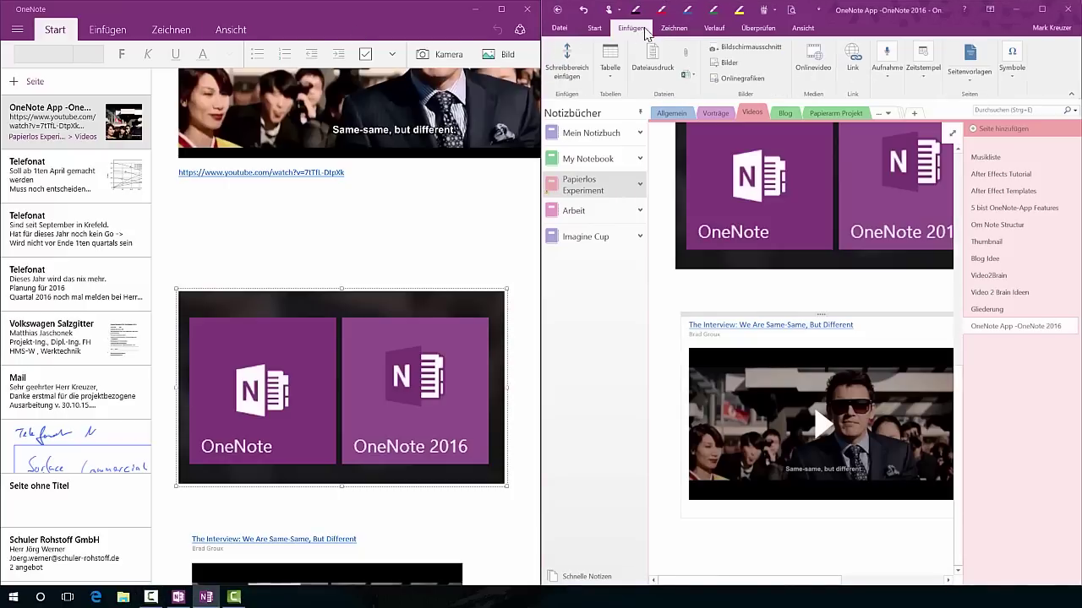
{"action": "left_click", "coordinate": [673, 30]}
{"action": "left_click", "coordinate": [714, 28]}
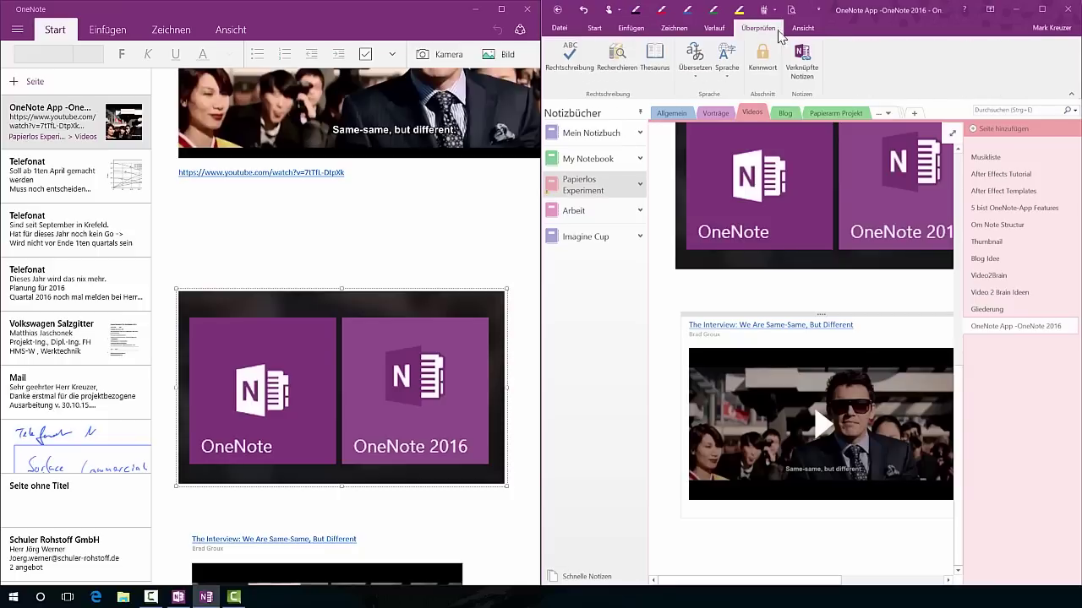
{"action": "left_click", "coordinate": [802, 29]}
{"action": "left_click", "coordinate": [758, 28]}
{"action": "left_click", "coordinate": [714, 28]}
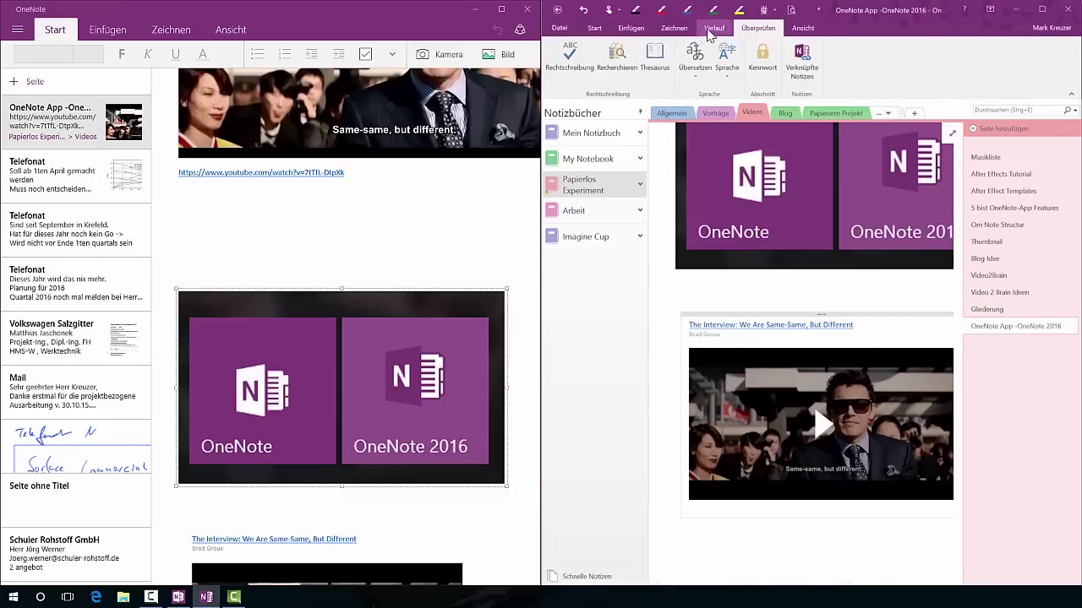
{"action": "left_click", "coordinate": [674, 28]}
{"action": "left_click", "coordinate": [630, 27]}
{"action": "left_click", "coordinate": [594, 29]}
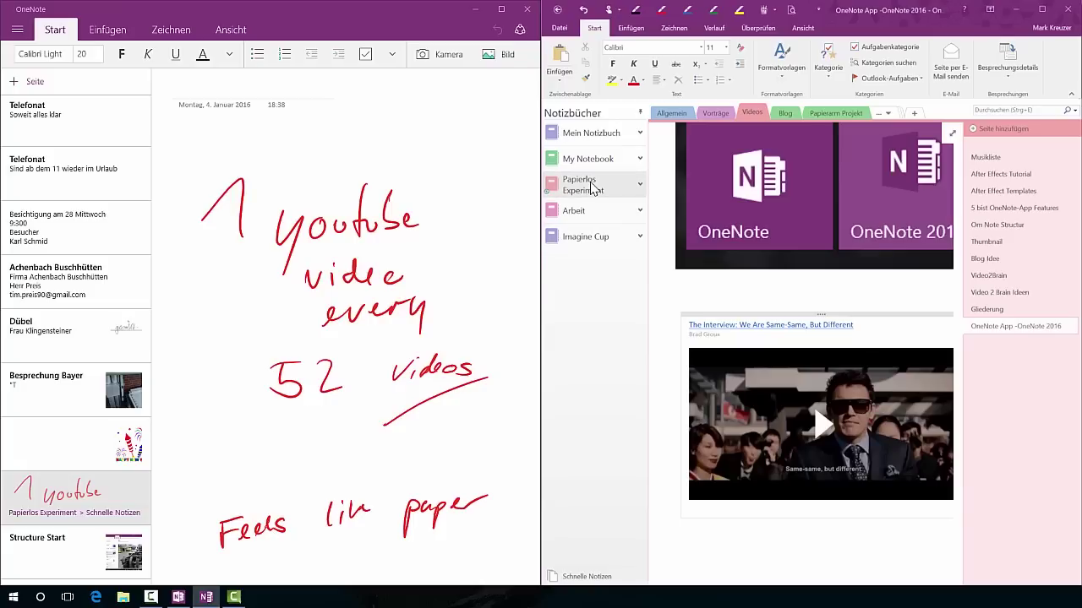
- Cycle through the sections of the Papierlos Experiment notebook in OneNote 2016, ending on the Videos section
{"action": "left_click", "coordinate": [594, 188]}
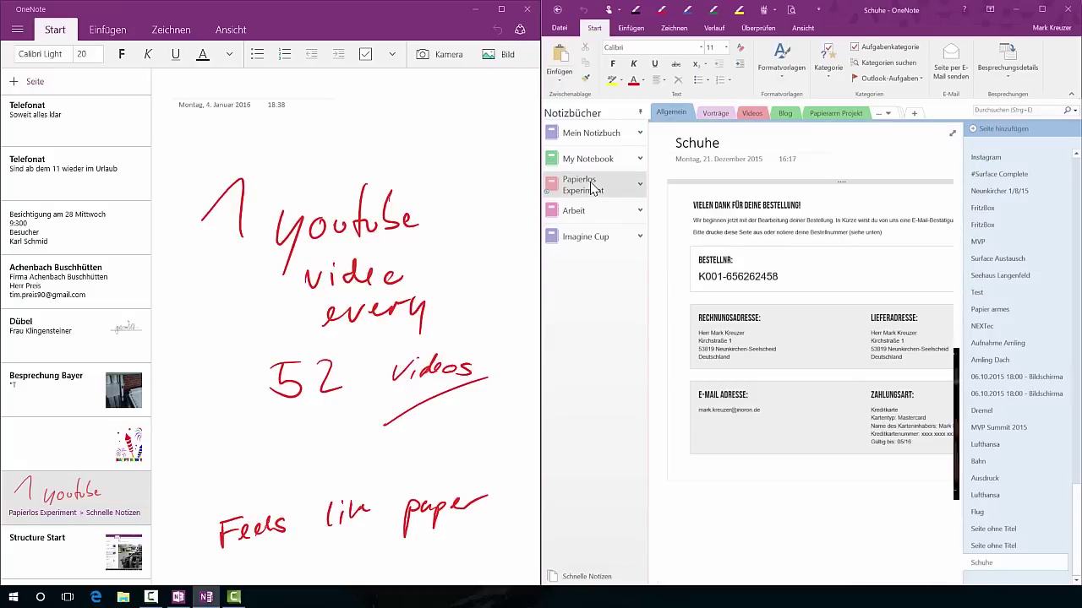
{"action": "key", "text": "ctrl+Tab"}
{"action": "key", "text": "ctrl+Tab"}
{"action": "key", "text": "ctrl+Tab"}
{"action": "key", "text": "ctrl+shift+Tab"}
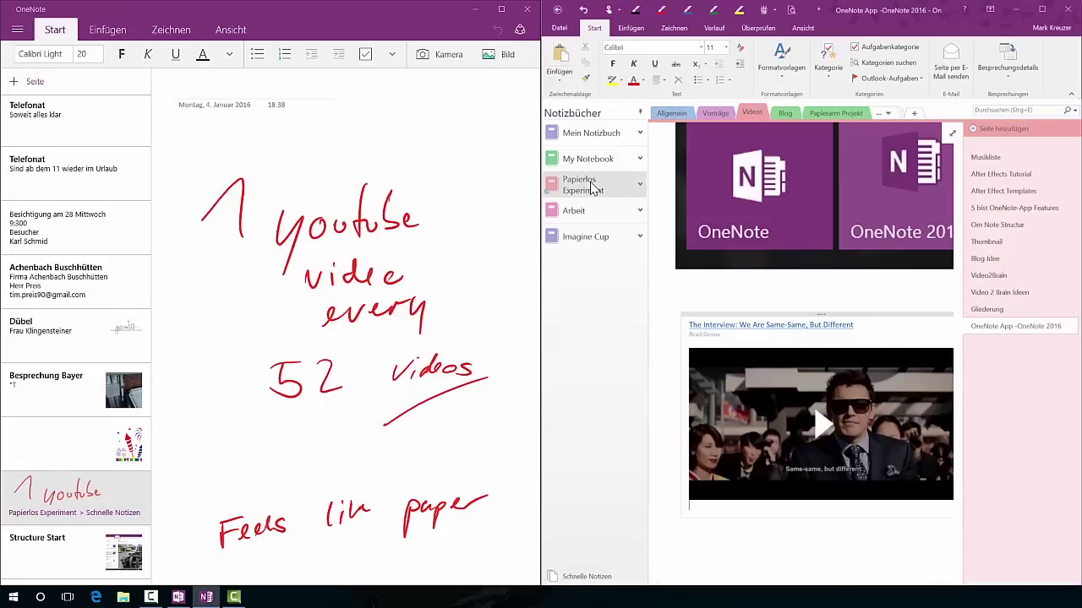
- Page through the Videos section to Musikliste and return to its last page, OneNote App -OneNote 2016
{"action": "key", "text": "ctrl+Page_Down"}
{"action": "key", "text": "ctrl+Page_Down"}
{"action": "key", "text": "ctrl+Page_Down"}
{"action": "key", "text": "ctrl+Page_Down"}
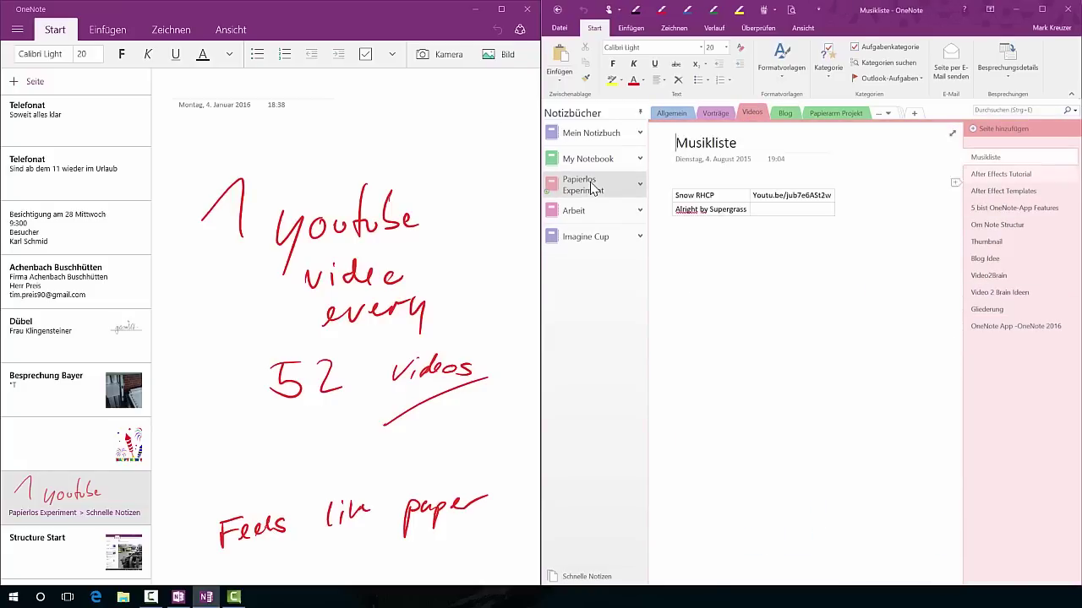
{"action": "key", "text": "alt+End"}
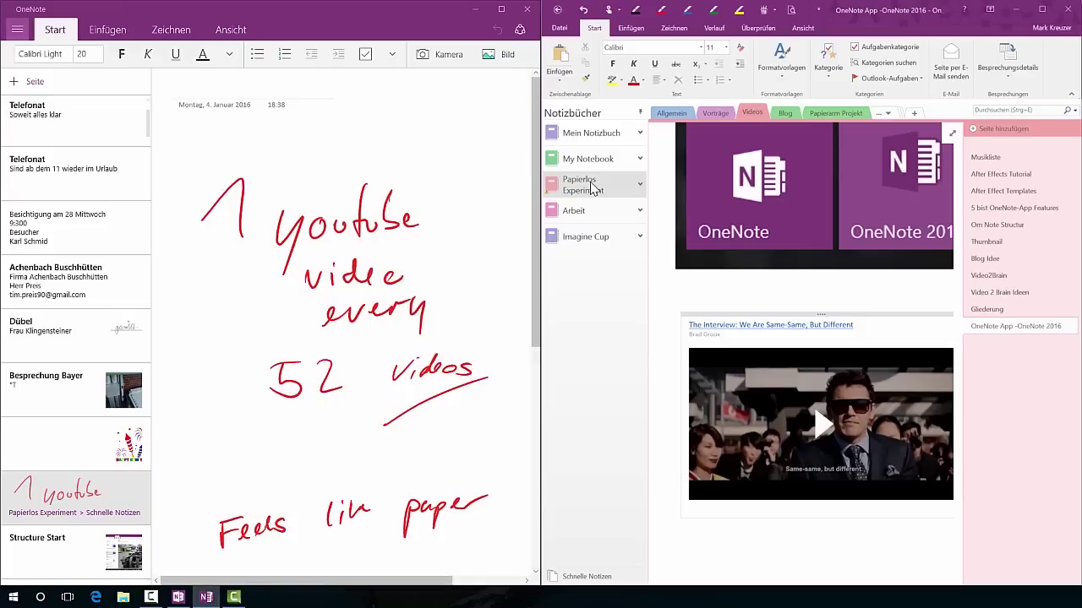
- In the OneNote app, open the Papierlos Experiment notebook and switch to its Videos section
{"action": "left_click", "coordinate": [17, 30]}
{"action": "key", "text": "Up"}
{"action": "key", "text": "Up"}
{"action": "key", "text": "Up"}
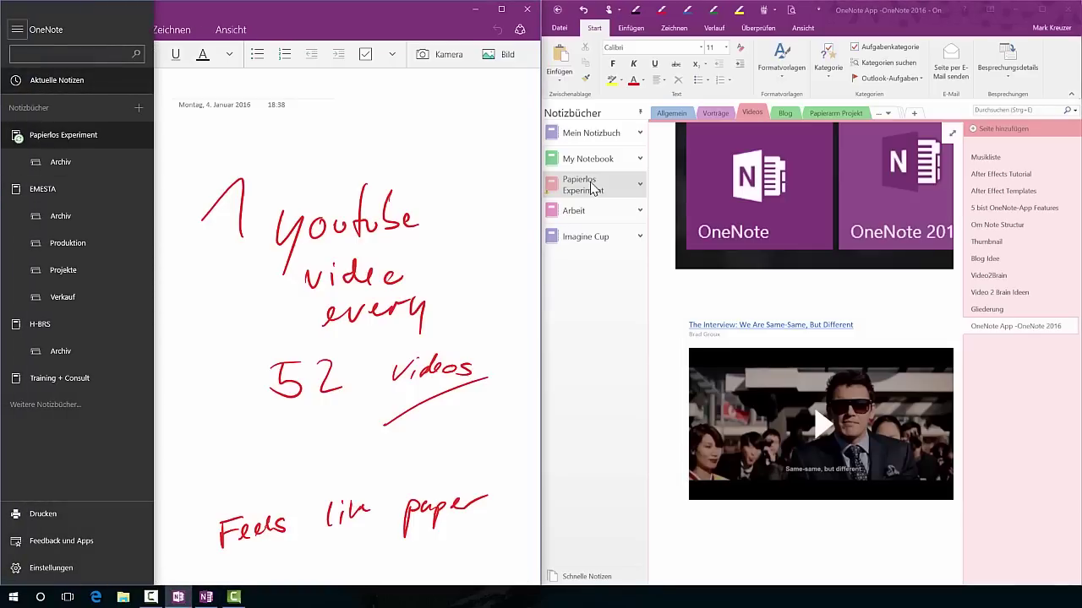
{"action": "key", "text": "Return"}
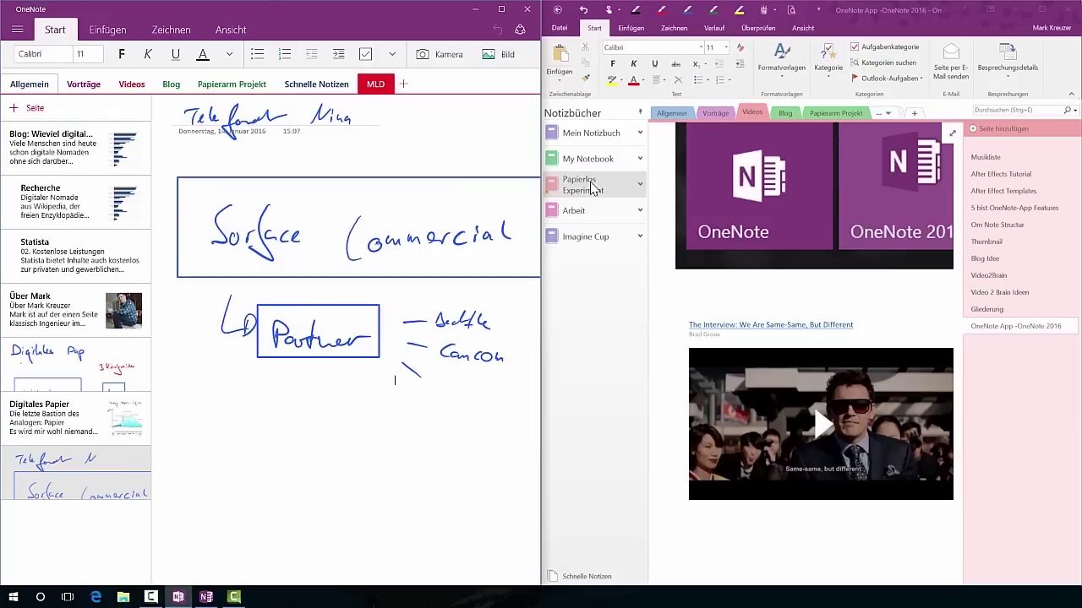
{"action": "key", "text": "ctrl+Tab"}
{"action": "key", "text": "ctrl+Tab"}
{"action": "key", "text": "ctrl+Tab"}
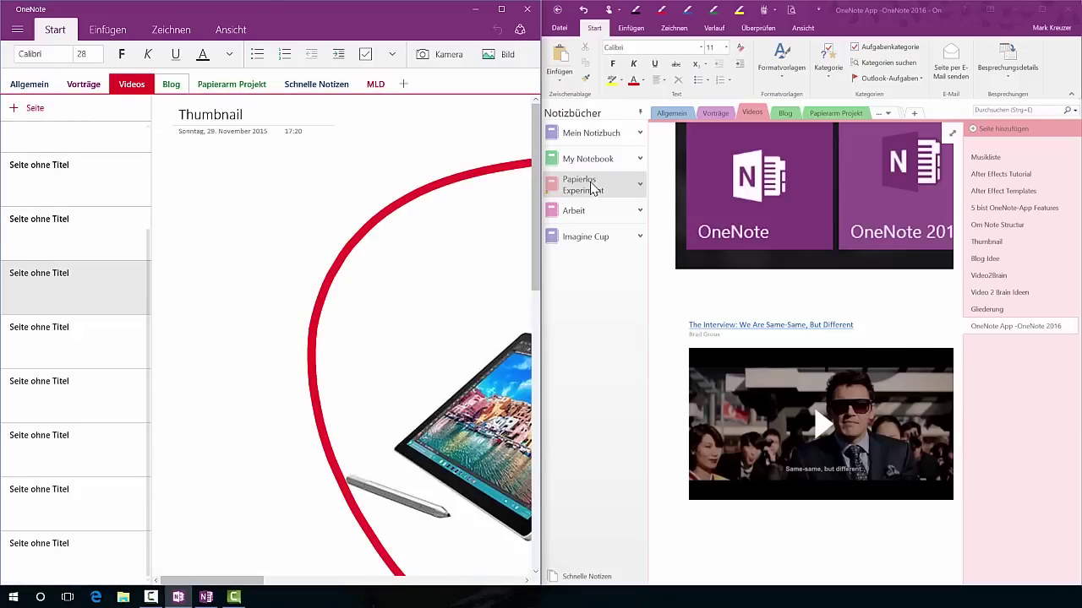
- Browse the Videos section's page list in the OneNote app, visiting the handwritten OneNote Structure page and returning to Thumbnail
{"action": "key", "text": "Tab"}
{"action": "key", "text": "Tab"}
{"action": "key", "text": "Tab"}
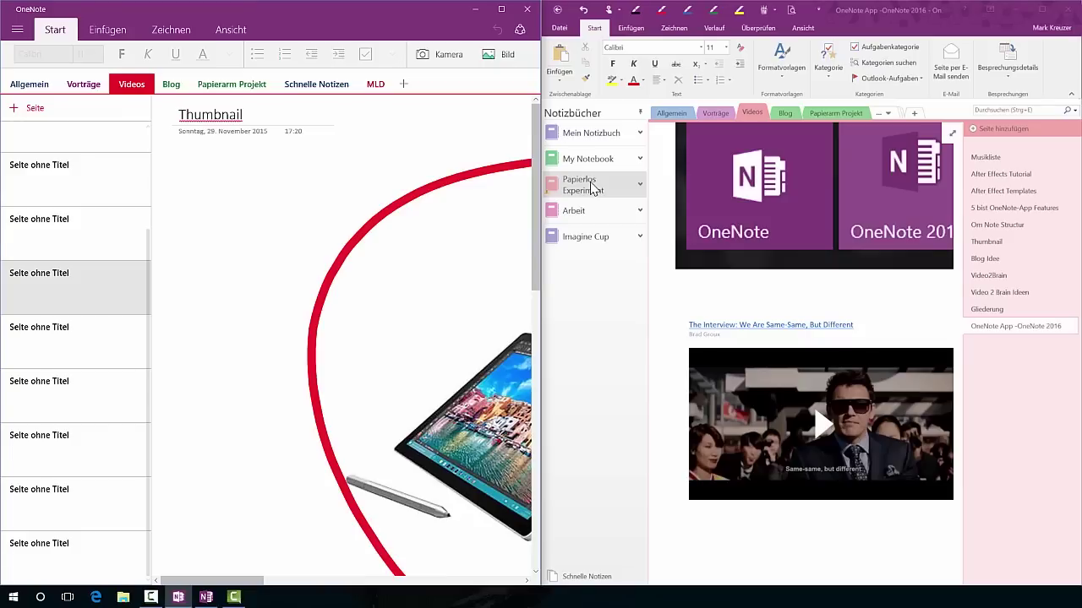
{"action": "key", "text": "Down"}
{"action": "key", "text": "Down"}
{"action": "key", "text": "Down"}
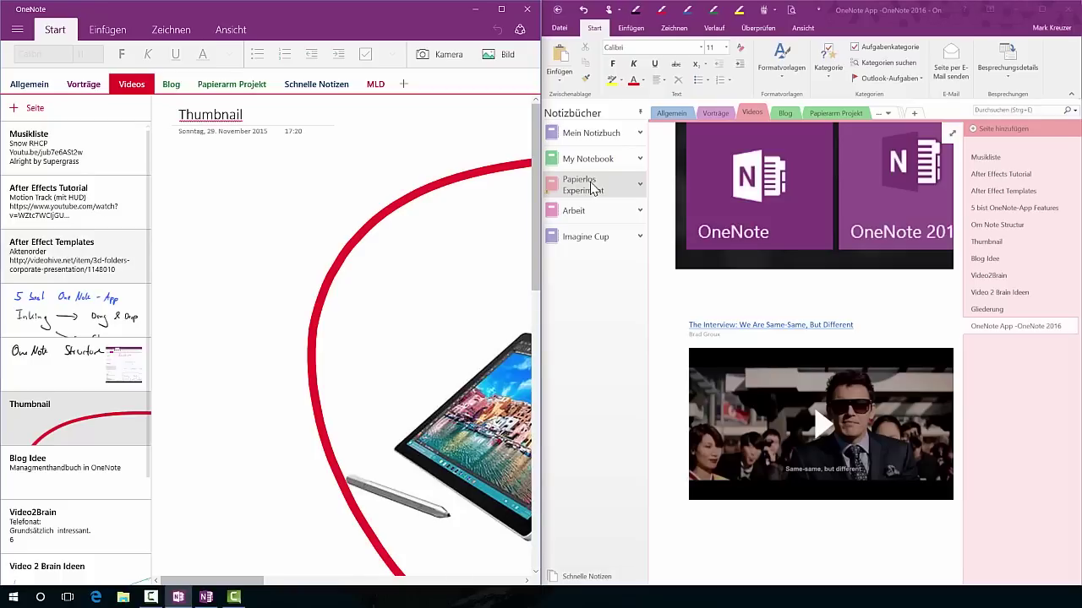
{"action": "scroll", "coordinate": [76, 353], "scroll_direction": "down", "scroll_amount": 2}
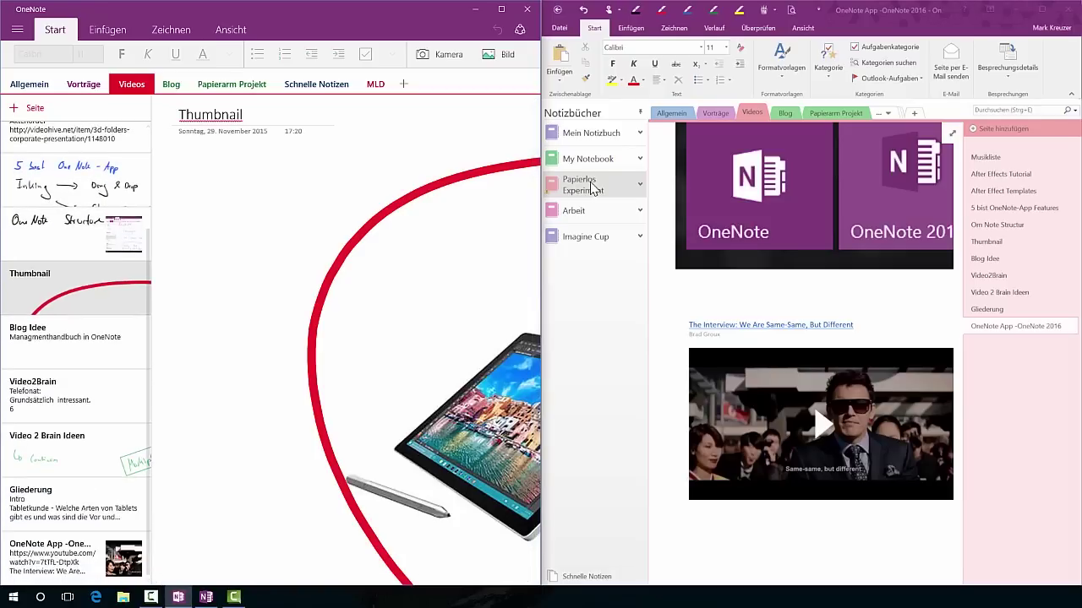
{"action": "scroll", "coordinate": [76, 355], "scroll_direction": "up", "scroll_amount": 3}
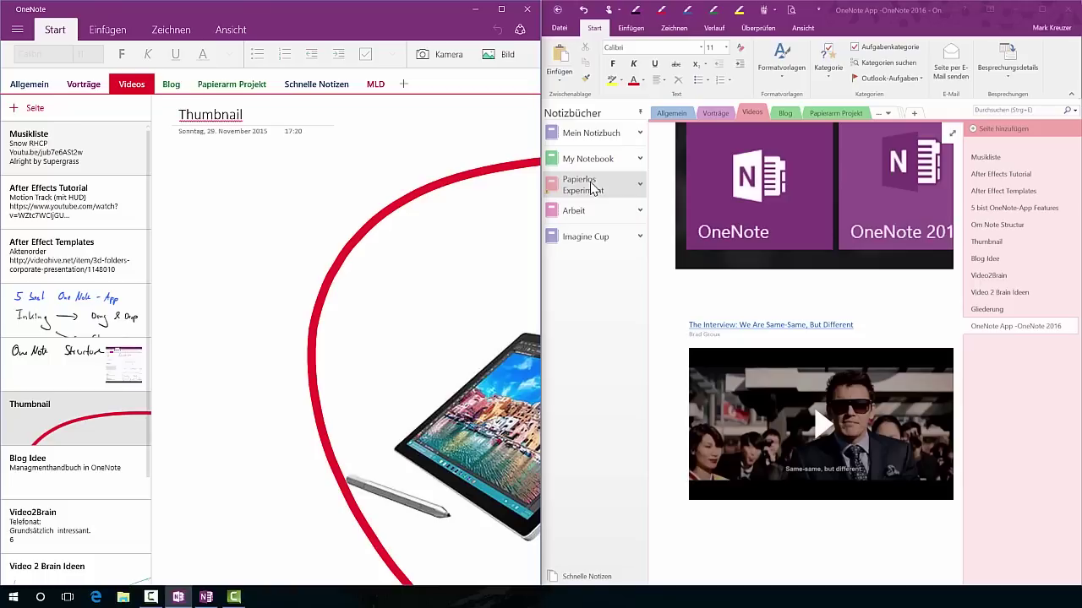
{"action": "key", "text": "ctrl+Page_Up"}
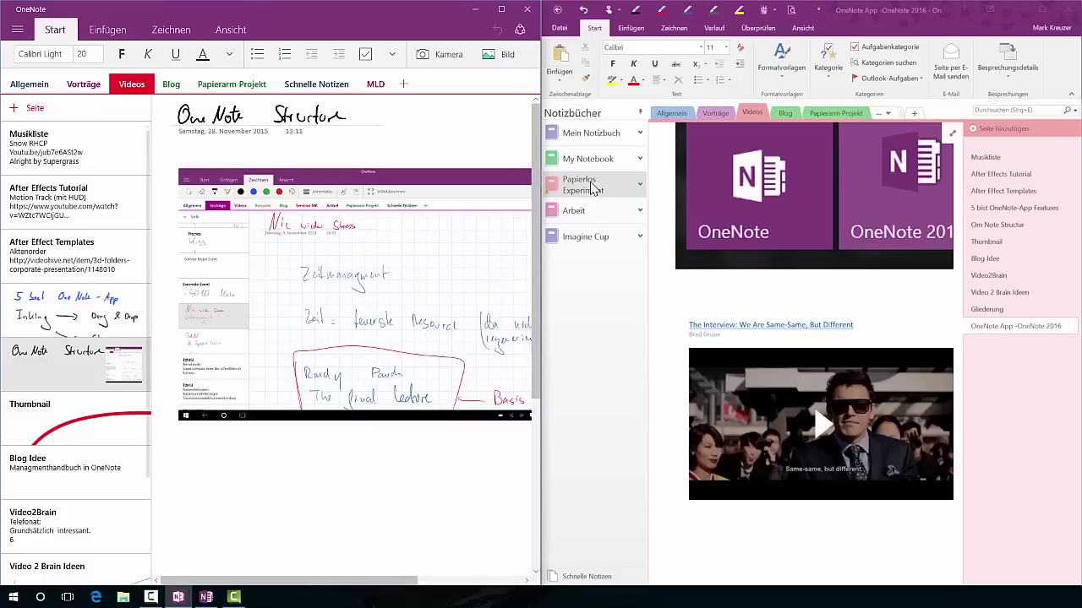
{"action": "key", "text": "ctrl+Page_Down"}
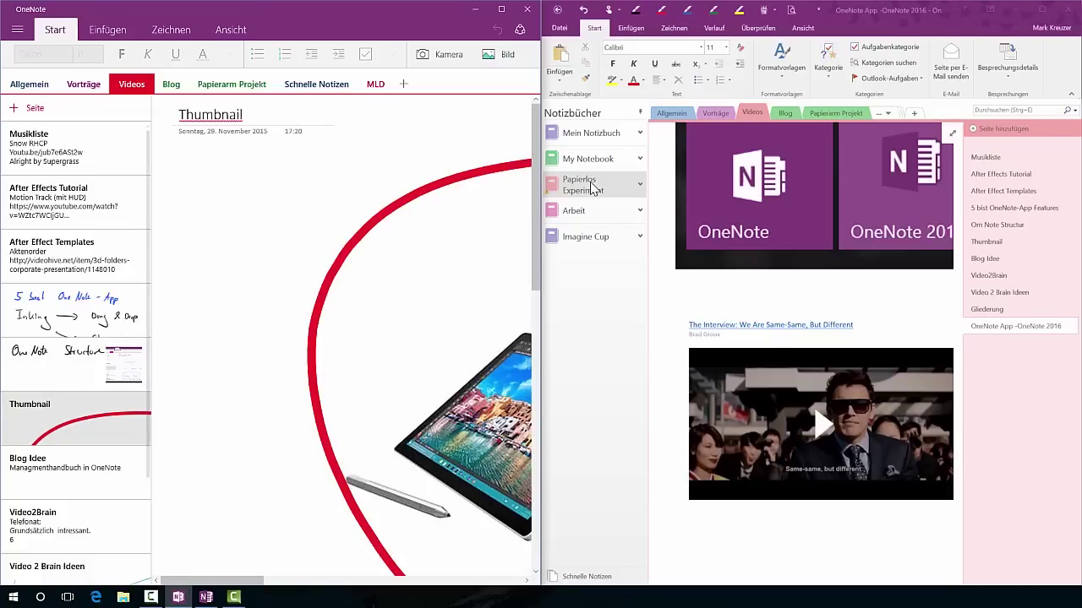
- Examine the heart drawing on the Thumbnail page and select the Video 2 Brain Ideen page
{"action": "scroll", "coordinate": [342, 338], "scroll_direction": "down", "scroll_amount": 3}
{"action": "scroll", "coordinate": [342, 338], "scroll_direction": "up", "scroll_amount": 3}
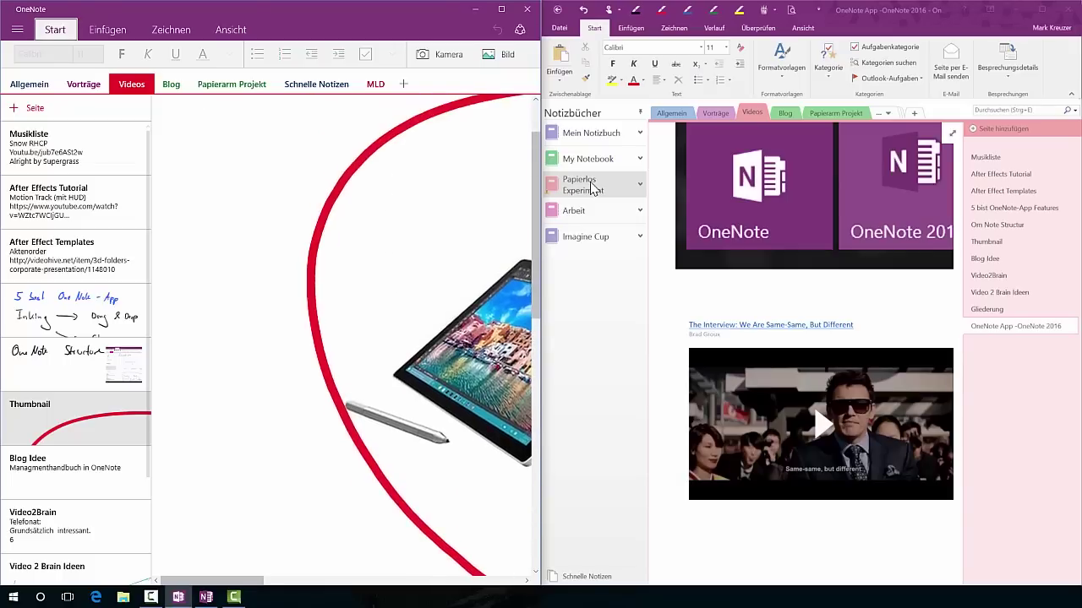
{"action": "scroll", "coordinate": [342, 338], "scroll_direction": "down", "scroll_amount": 3}
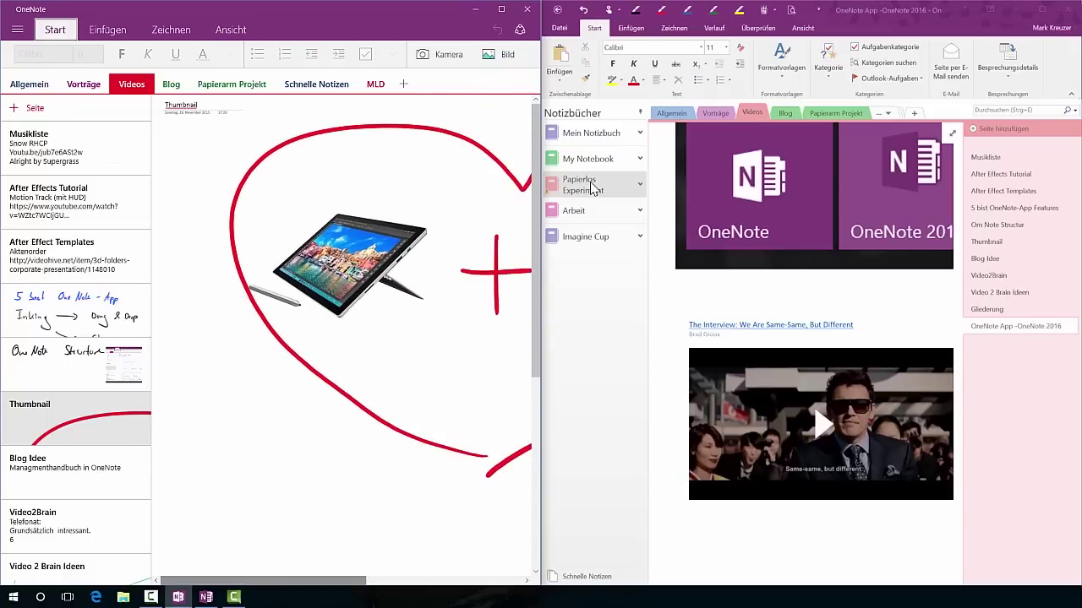
{"action": "scroll", "coordinate": [342, 338], "scroll_direction": "right", "scroll_amount": 3}
{"action": "scroll", "coordinate": [342, 338], "scroll_direction": "left", "scroll_amount": 3}
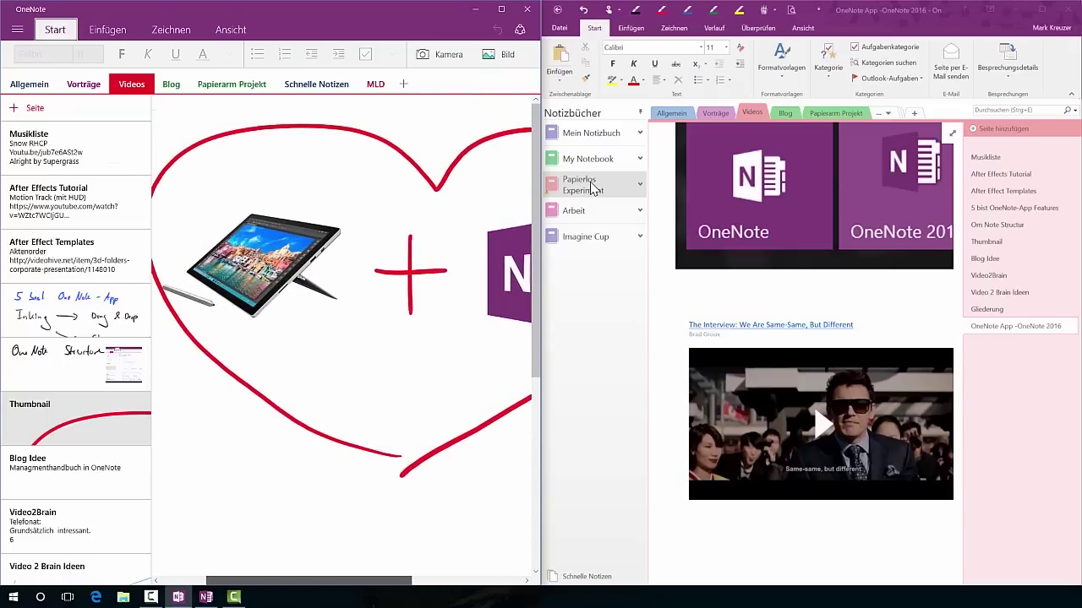
{"action": "scroll", "coordinate": [343, 338], "scroll_direction": "left", "scroll_amount": 2}
{"action": "scroll", "coordinate": [76, 355], "scroll_direction": "down", "scroll_amount": 3}
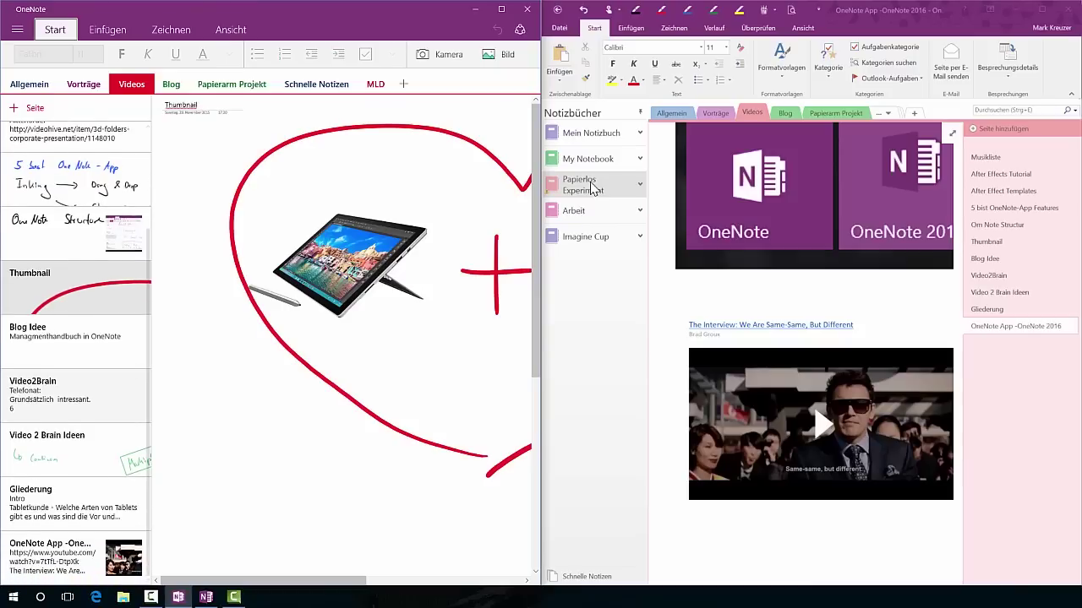
{"action": "left_click", "coordinate": [75, 450]}
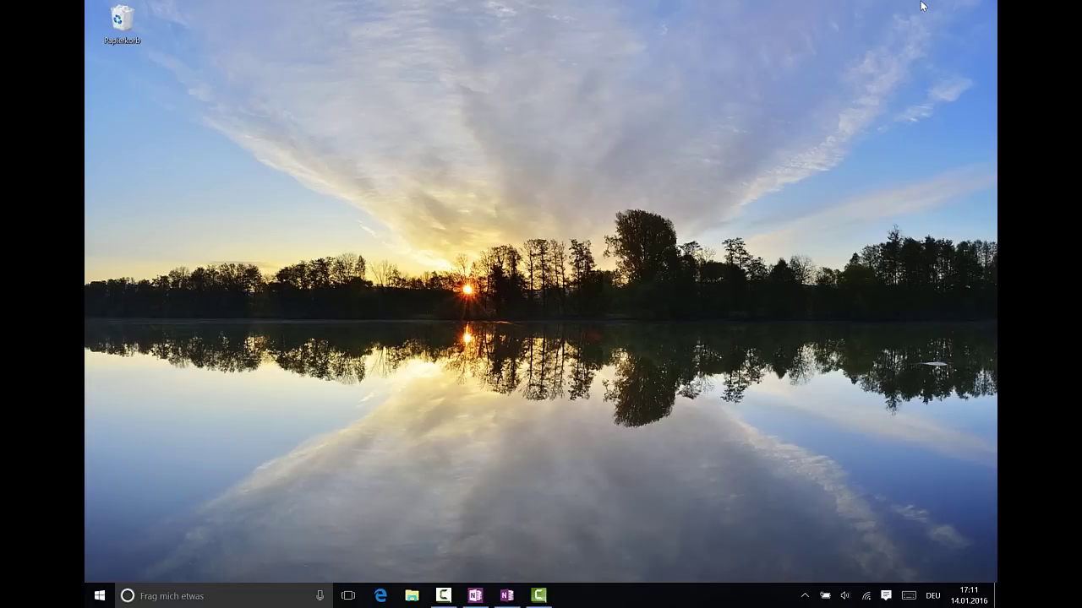
- Switch to OneNote 2016 and examine its insert, drawing and history commands
{"action": "mouse_move", "coordinate": [507, 596]}
{"action": "mouse_move", "coordinate": [507, 537]}
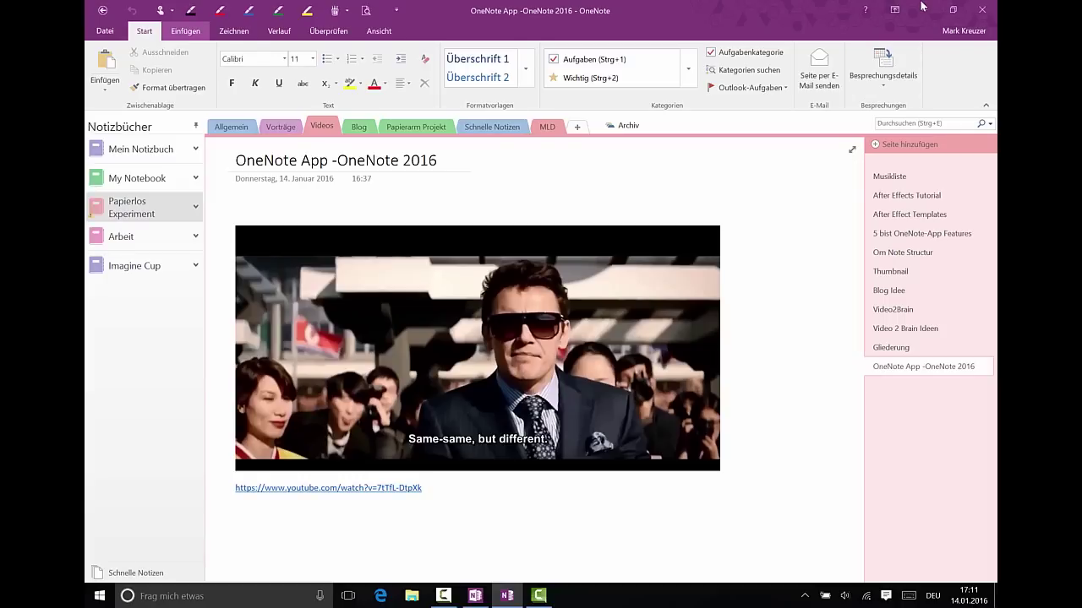
{"action": "left_click", "coordinate": [185, 31]}
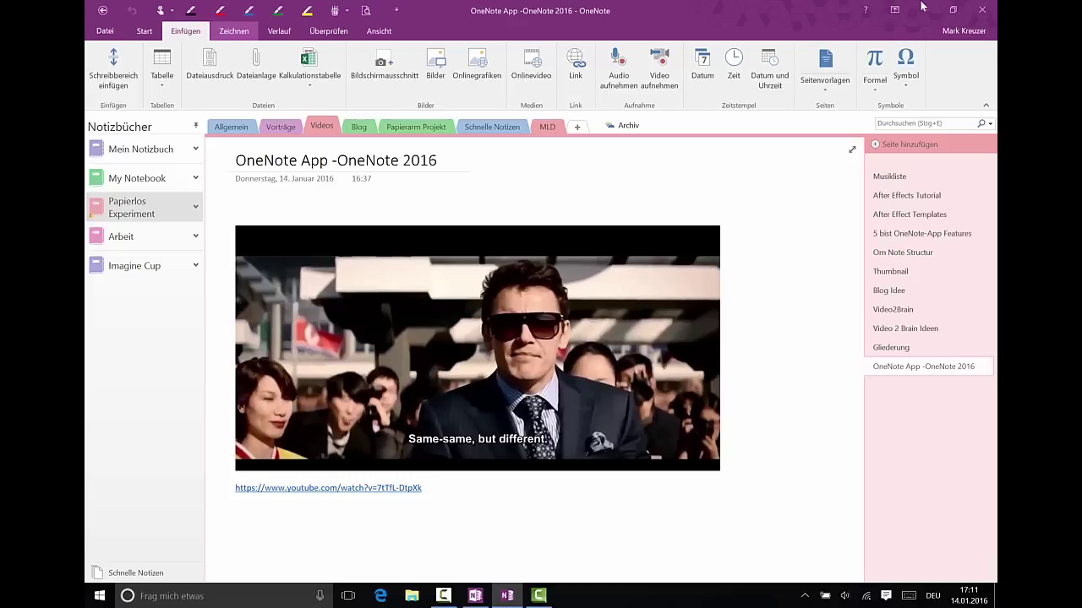
{"action": "key", "text": "Right"}
{"action": "key", "text": "Right"}
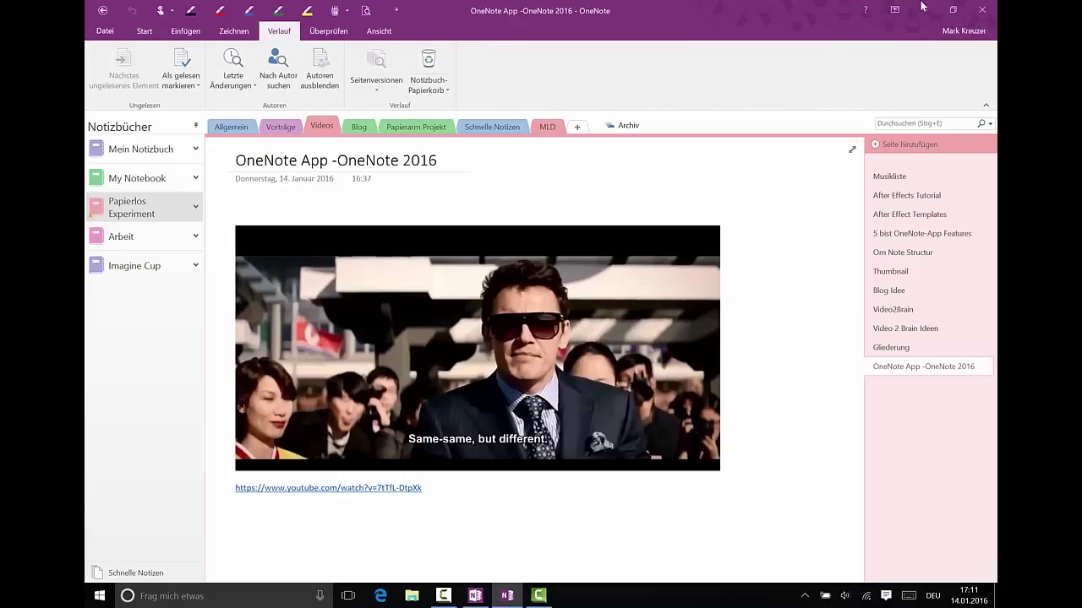
- Page through the Videos section in OneNote 2016 from Musikliste to the Video 2 Brain Ideen page
{"action": "left_click", "coordinate": [890, 176]}
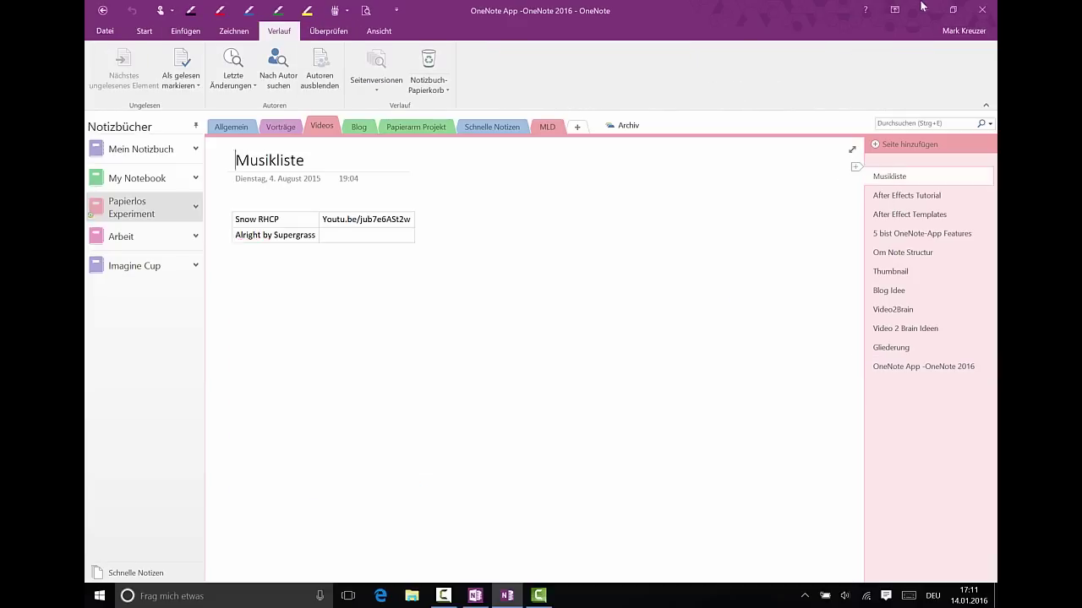
{"action": "key", "text": "ctrl+Page_Down"}
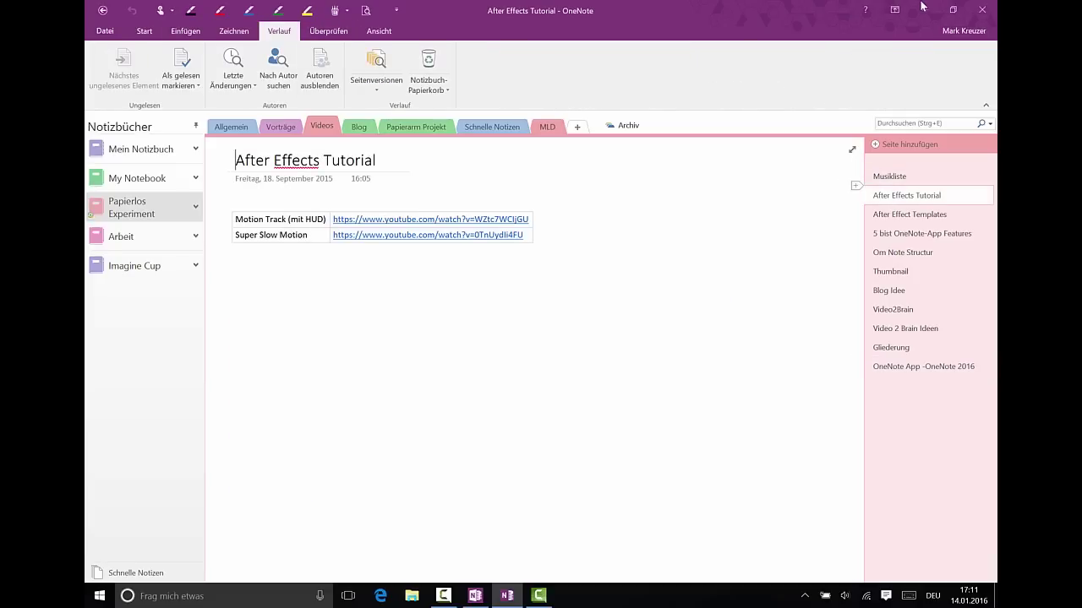
{"action": "key", "text": "ctrl+Page_Down"}
{"action": "key", "text": "ctrl+Page_Down"}
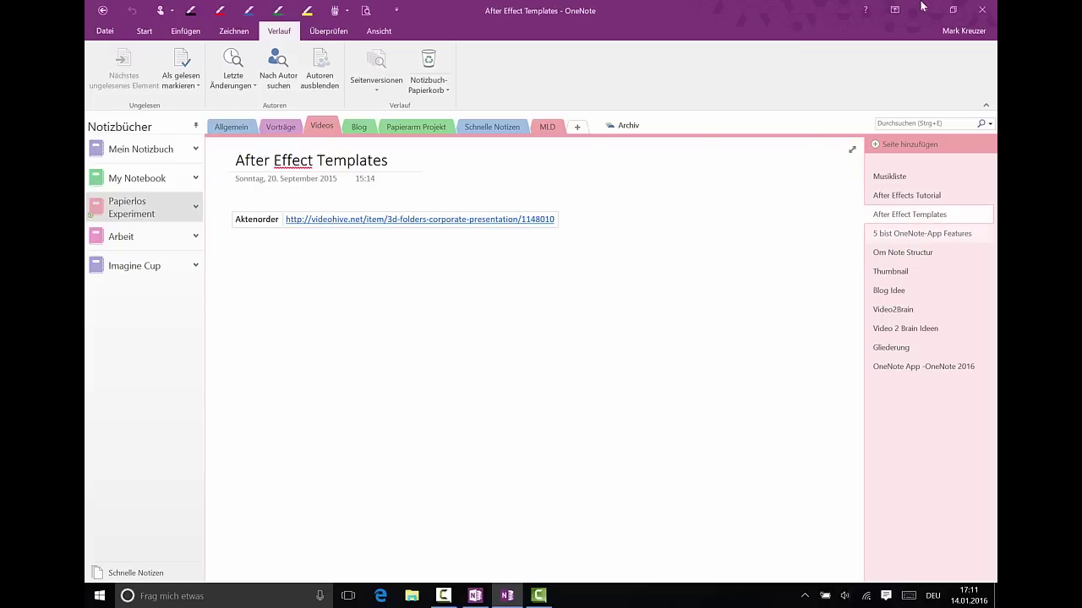
{"action": "key", "text": "ctrl+Page_Down"}
{"action": "key", "text": "ctrl+Page_Down"}
{"action": "key", "text": "ctrl+Page_Down"}
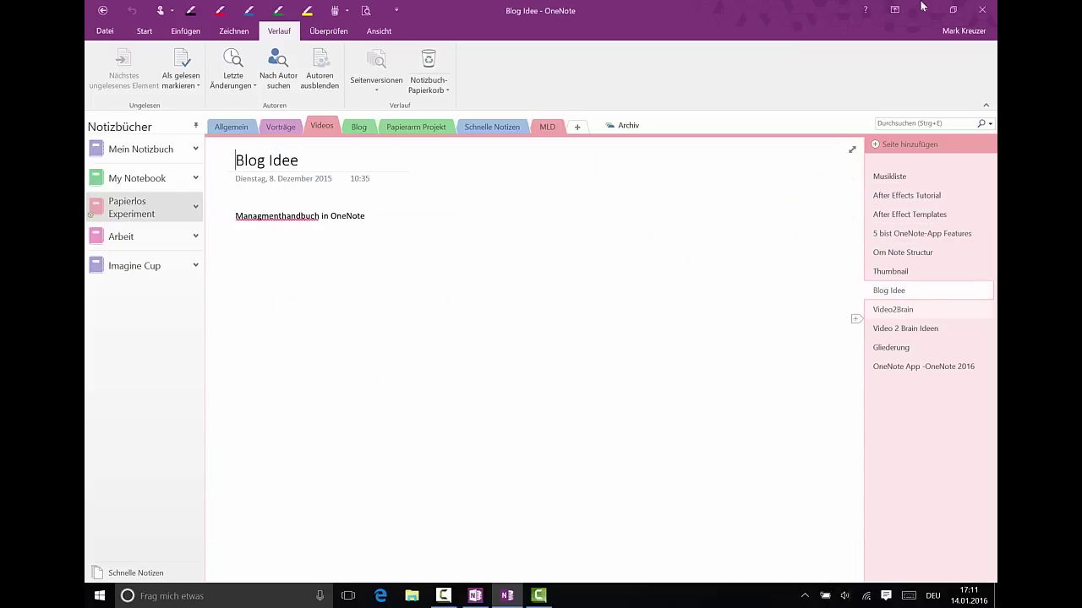
{"action": "key", "text": "ctrl+Page_Down"}
{"action": "key", "text": "ctrl+Page_Down"}
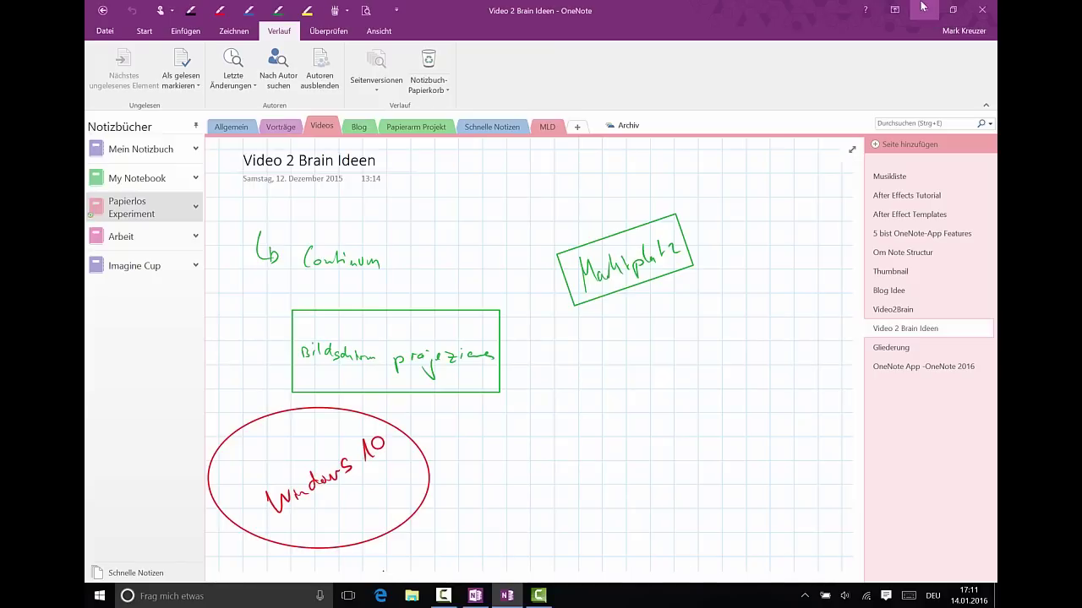
- Return to the OneNote app, browse its recent notes list and open the Seminar AwSV page
{"action": "left_click", "coordinate": [921, 7]}
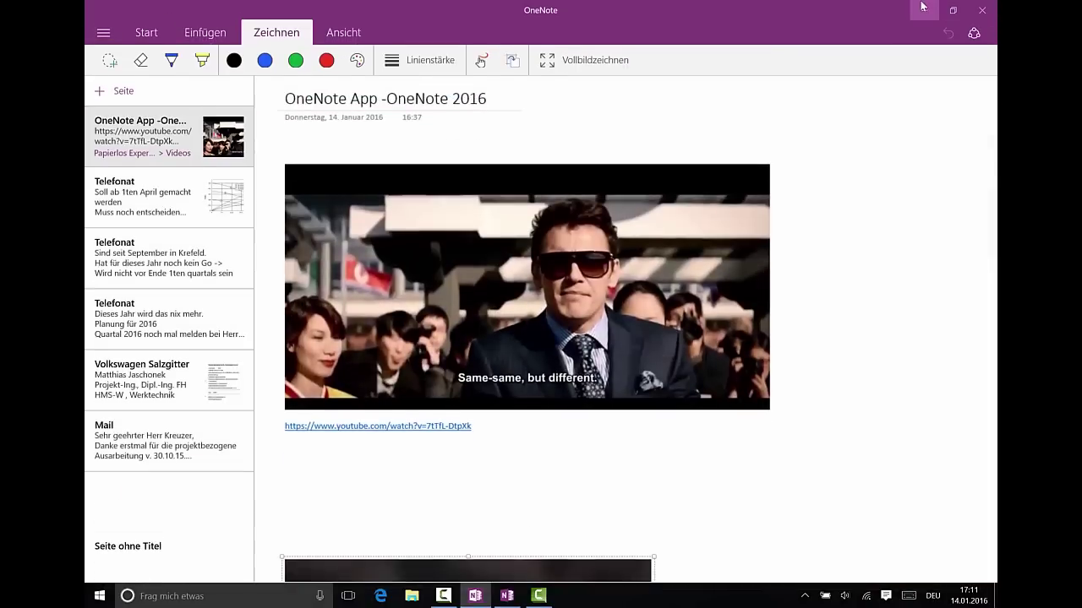
{"action": "scroll", "coordinate": [155, 130], "scroll_direction": "down", "scroll_amount": 4}
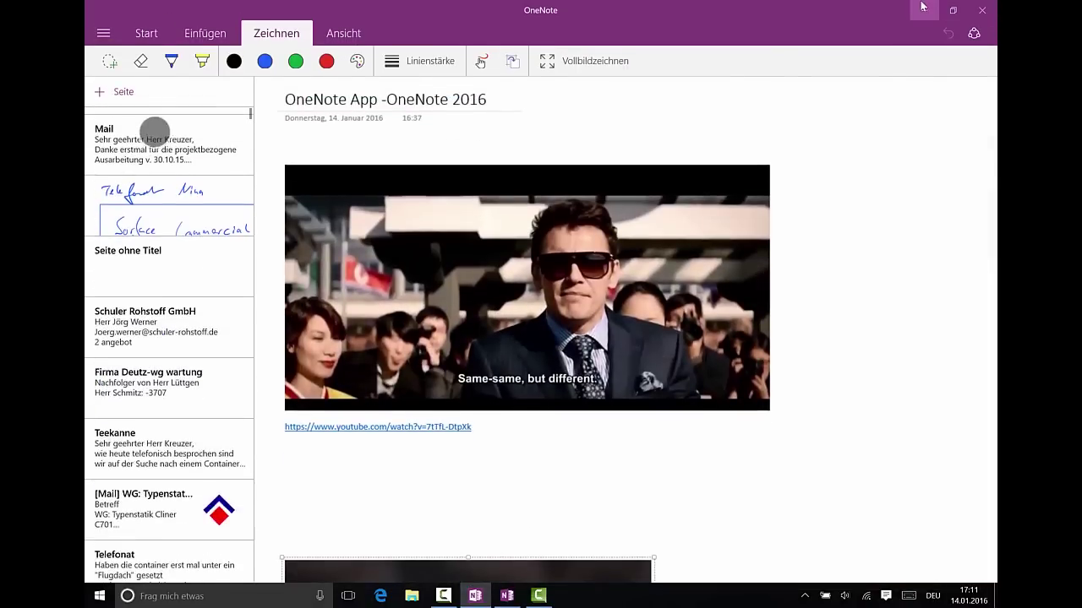
{"action": "scroll", "coordinate": [174, 563], "scroll_direction": "up", "scroll_amount": 4}
{"action": "scroll", "coordinate": [169, 338], "scroll_direction": "down", "scroll_amount": 5}
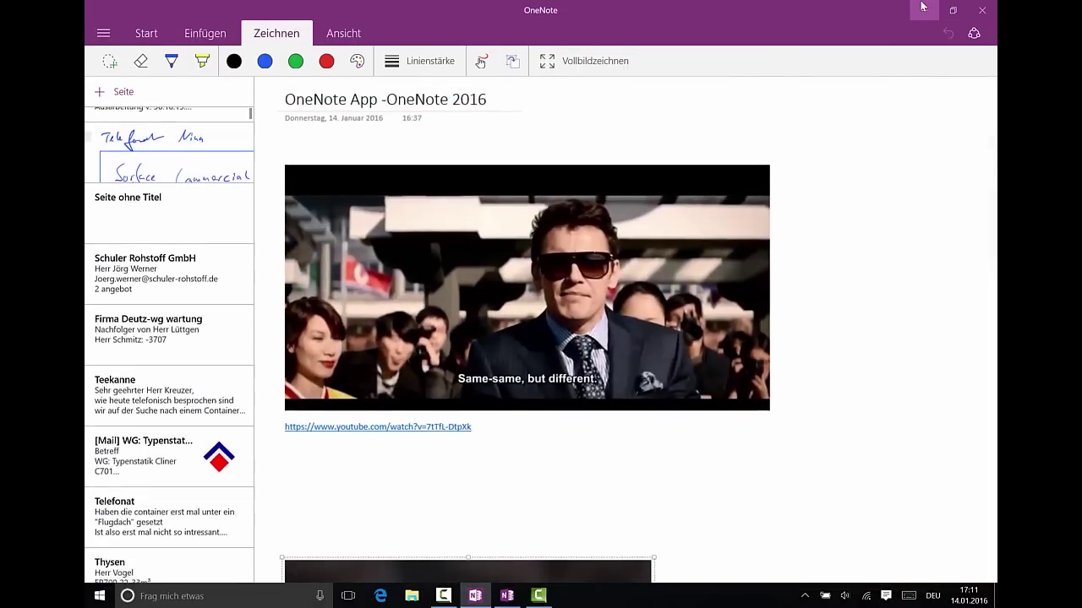
{"action": "scroll", "coordinate": [169, 338], "scroll_direction": "up", "scroll_amount": 5}
{"action": "scroll", "coordinate": [149, 495], "scroll_direction": "down", "scroll_amount": 6}
{"action": "scroll", "coordinate": [143, 330], "scroll_direction": "down", "scroll_amount": 10}
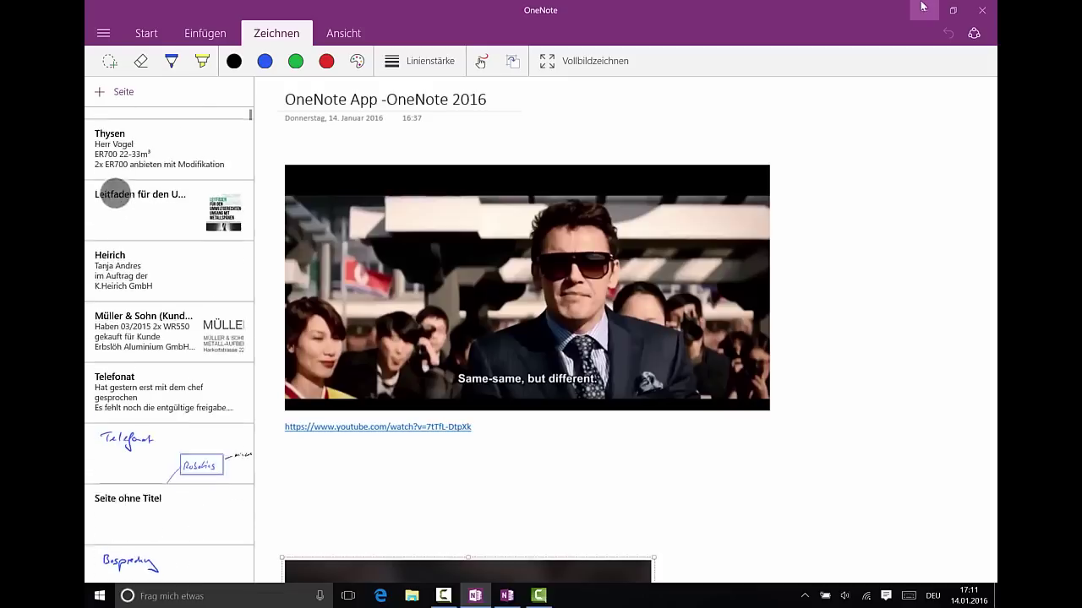
{"action": "left_click", "coordinate": [143, 330]}
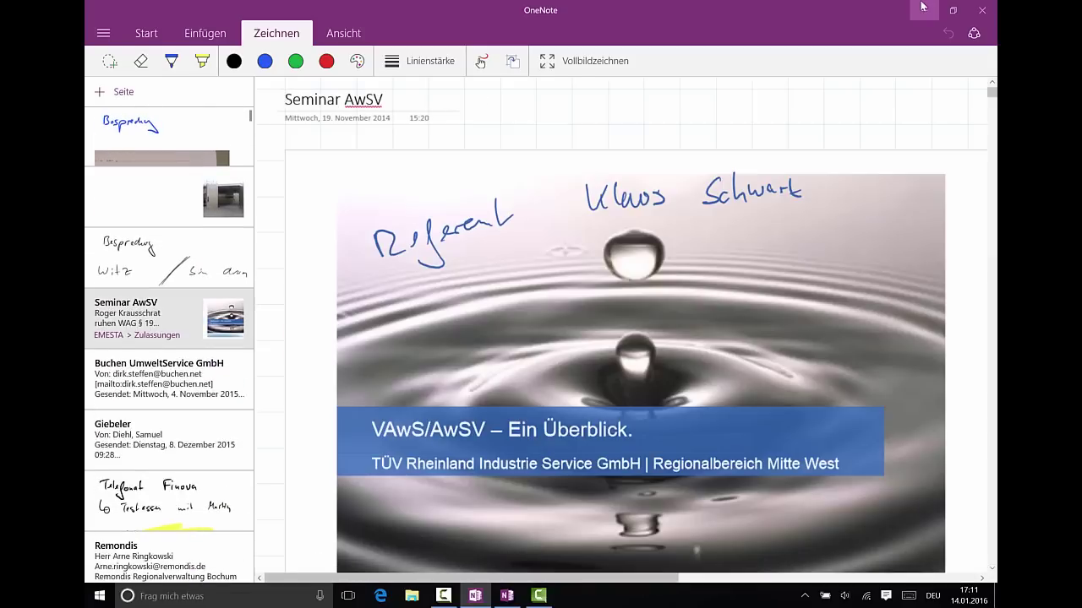
- Look through the annotated Seminar AwSV slides and add a short blue pen stroke beside the WHG 2010 text
{"action": "scroll", "coordinate": [625, 338], "scroll_direction": "down", "scroll_amount": 10}
{"action": "scroll", "coordinate": [625, 338], "scroll_direction": "down", "scroll_amount": 3}
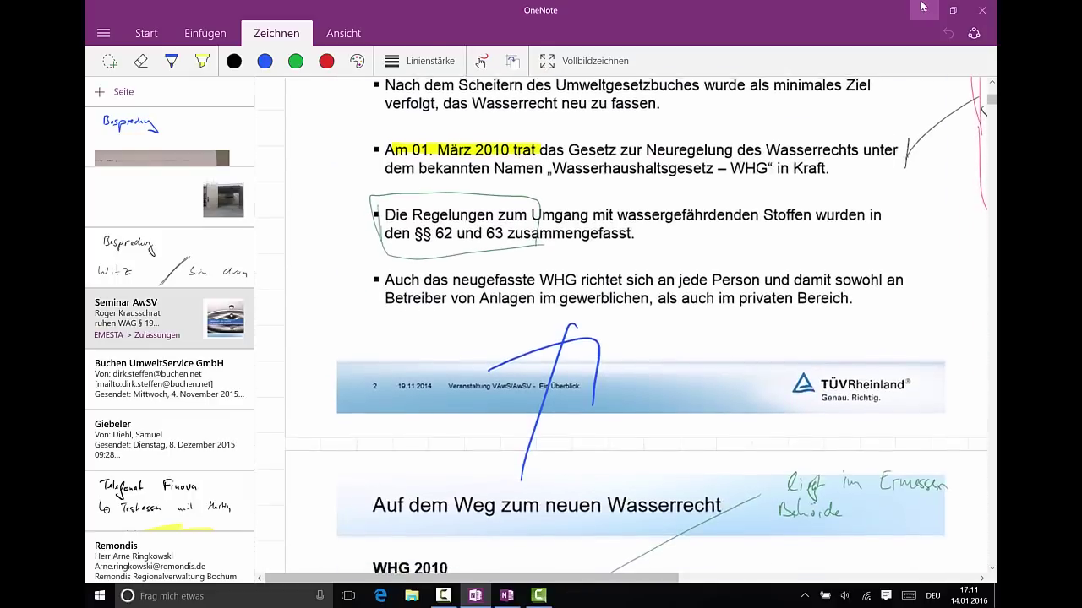
{"action": "scroll", "coordinate": [625, 338], "scroll_direction": "up", "scroll_amount": 1}
{"action": "scroll", "coordinate": [625, 338], "scroll_direction": "down", "scroll_amount": 1}
{"action": "scroll", "coordinate": [625, 338], "scroll_direction": "down", "scroll_amount": 15}
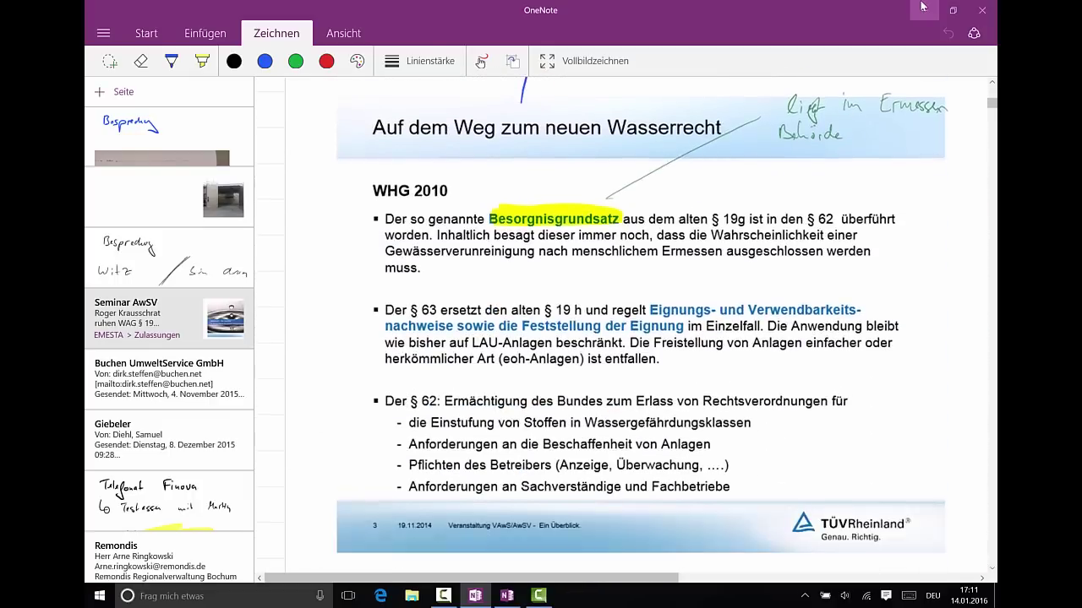
{"action": "scroll", "coordinate": [858, 222], "scroll_direction": "up", "scroll_amount": 6}
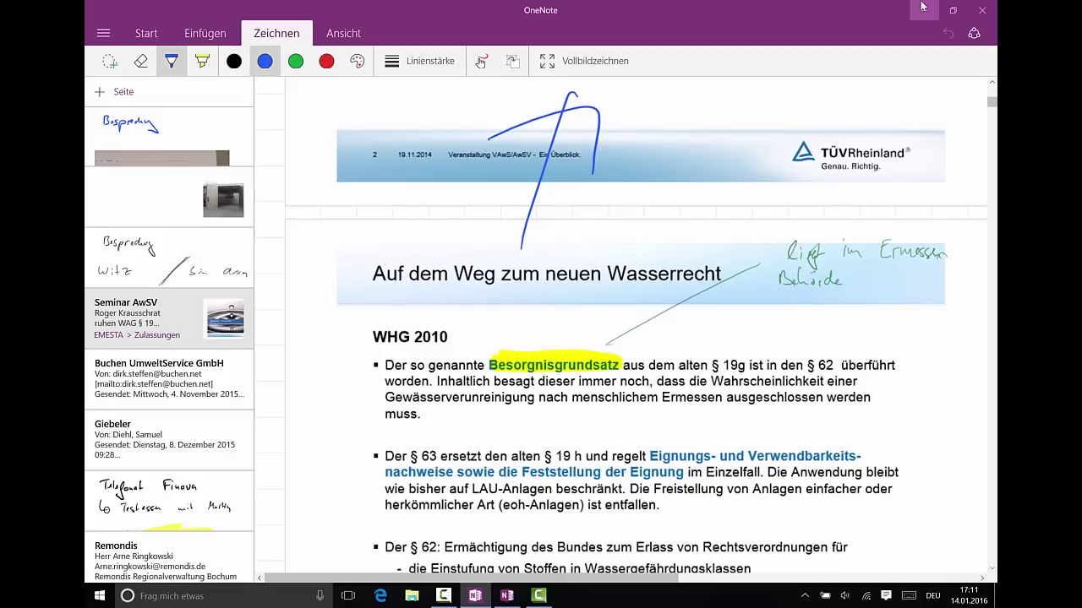
{"action": "mouse_move", "coordinate": [861, 330]}
{"action": "left_mouse_down"}
{"action": "mouse_move", "coordinate": [901, 327]}
{"action": "mouse_move", "coordinate": [882, 348]}
{"action": "left_mouse_up"}
- View the handwritten Besprechung note and the annotated building photo from the recent notes, and reopen Seminar AwSV
{"action": "left_click", "coordinate": [169, 258]}
{"action": "left_click", "coordinate": [169, 197]}
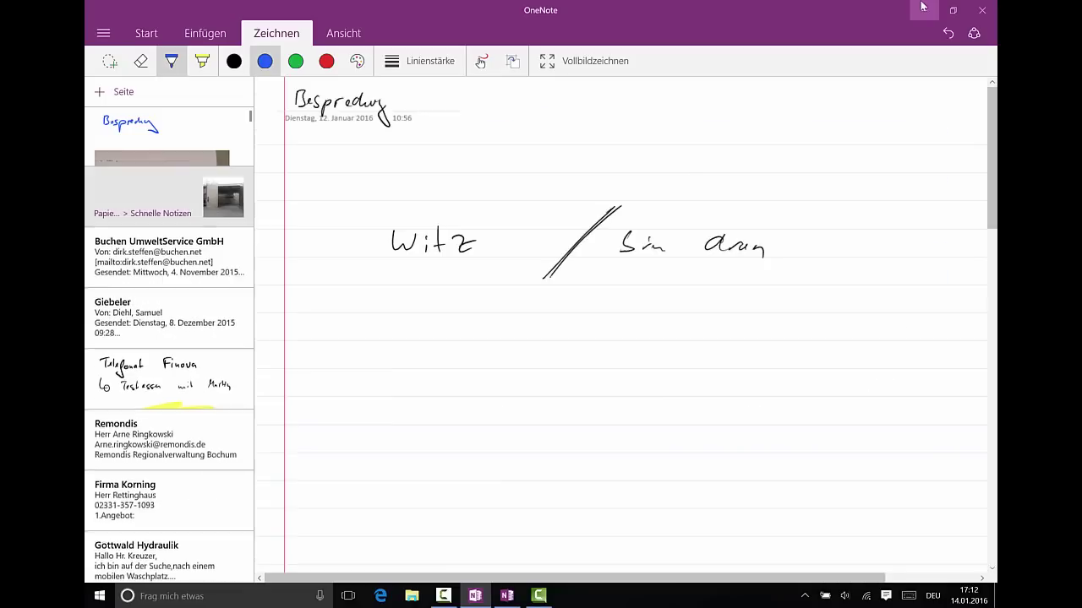
{"action": "scroll", "coordinate": [176, 463], "scroll_direction": "down", "scroll_amount": 6}
{"action": "scroll", "coordinate": [177, 423], "scroll_direction": "up", "scroll_amount": 10}
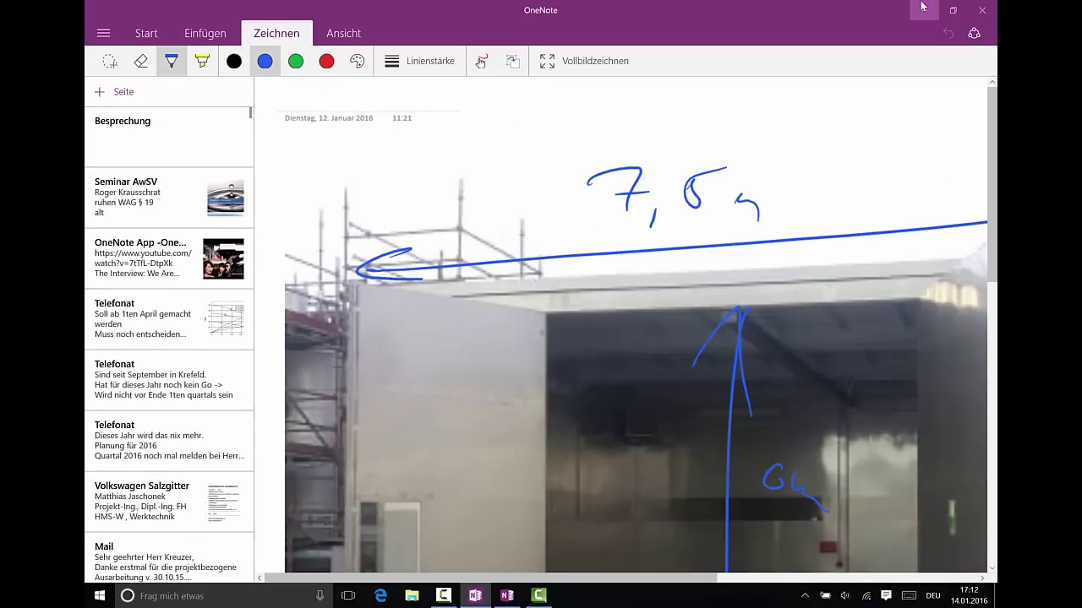
{"action": "left_click", "coordinate": [177, 121]}
{"action": "left_click", "coordinate": [169, 196]}
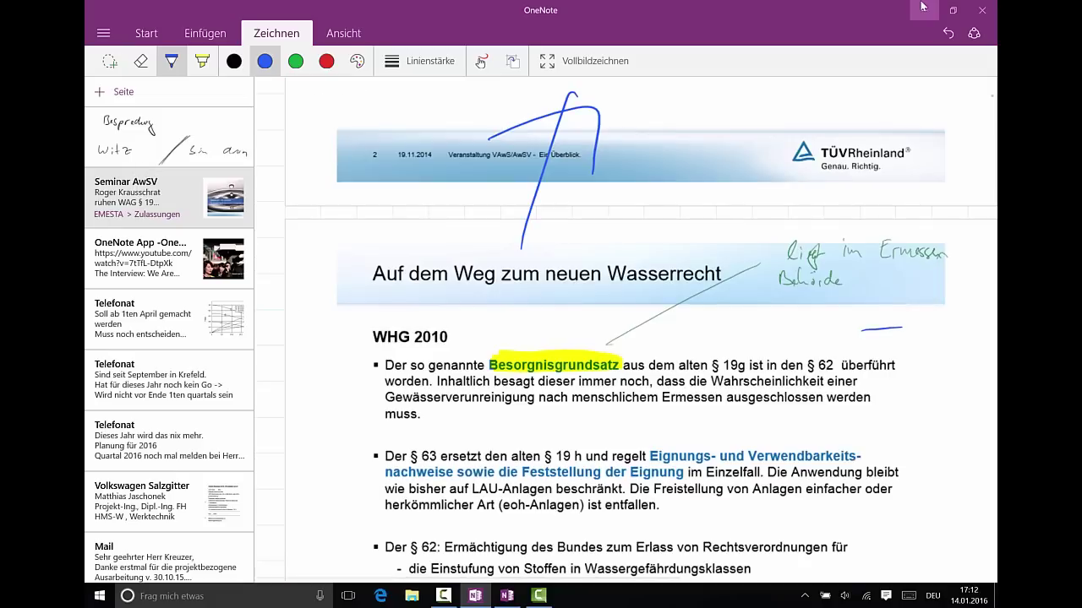
- Add another blue stroke on Seminar AwSV and a diagonal blue line near the YouTube link on the OneNote App -OneNote 2016 page
{"action": "left_click_drag", "start_coordinate": [933, 416], "coordinate": [943, 428]}
{"action": "left_click", "coordinate": [176, 257]}
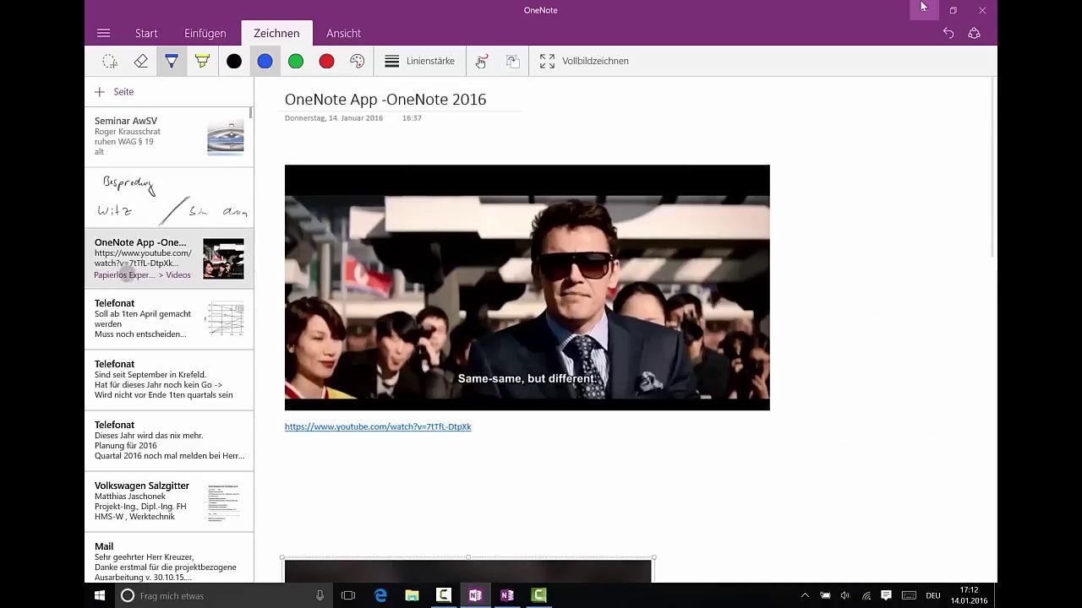
{"action": "left_click", "coordinate": [169, 136]}
{"action": "left_click", "coordinate": [169, 258]}
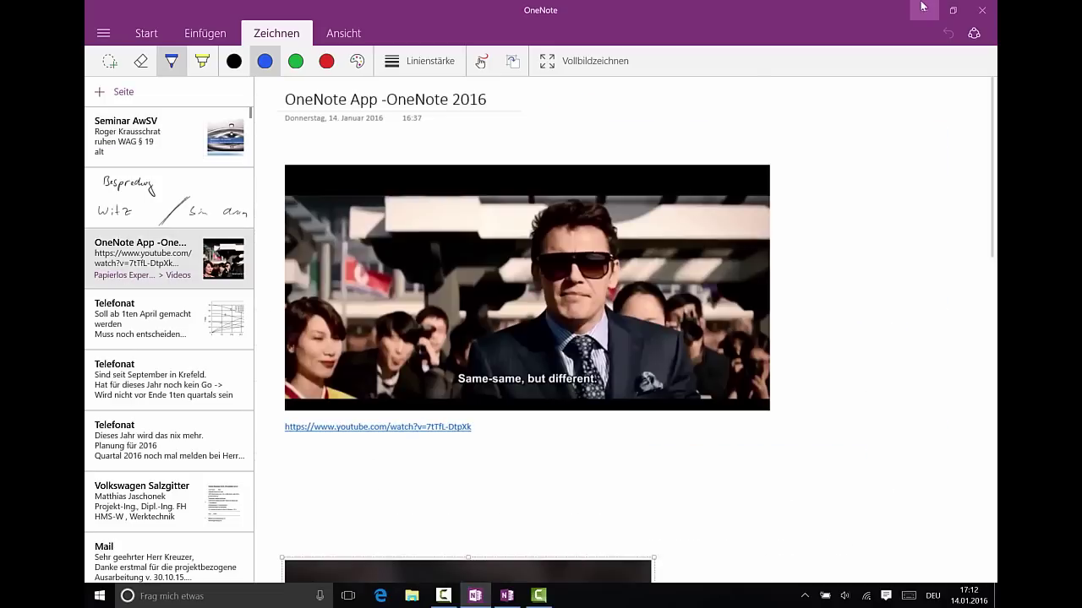
{"action": "left_click_drag", "start_coordinate": [790, 481], "coordinate": [911, 394]}
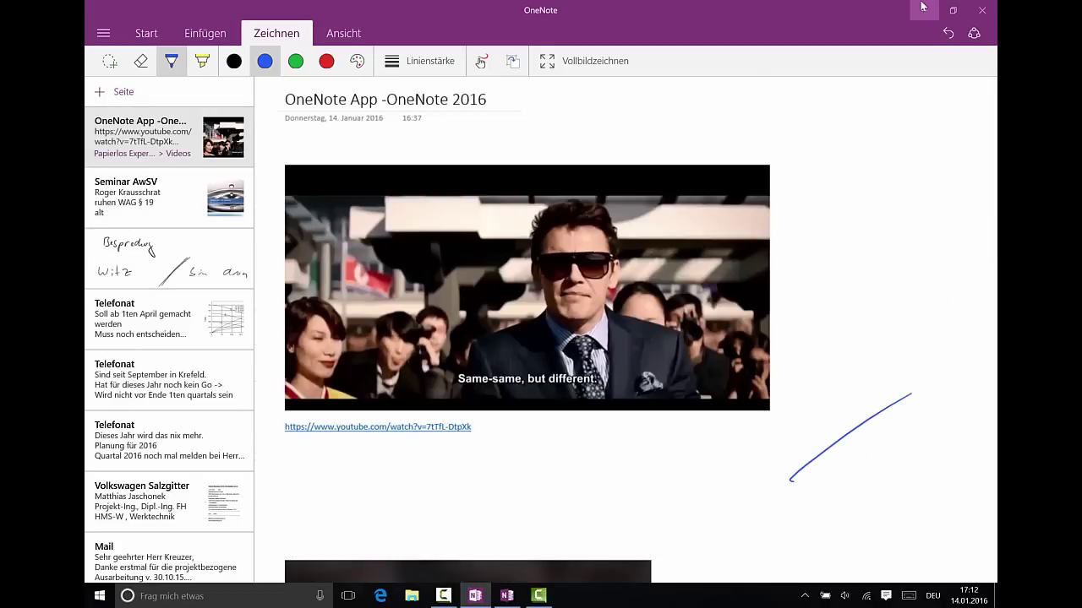
- Examine the insert commands offered by the OneNote app
{"action": "left_click", "coordinate": [205, 31]}
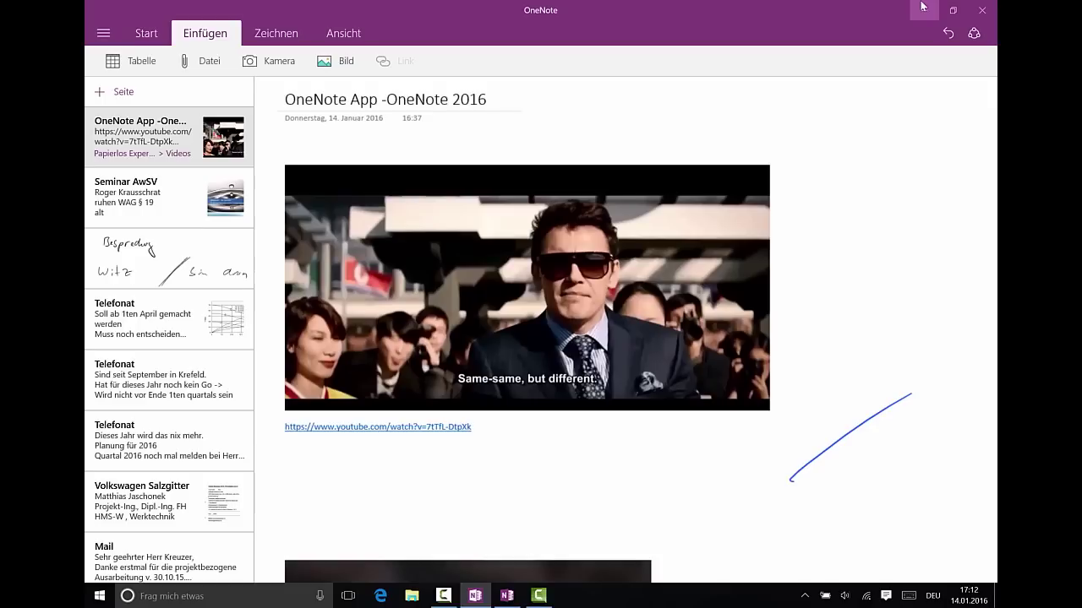
{"action": "left_click", "coordinate": [922, 7]}
{"action": "left_click", "coordinate": [519, 10]}
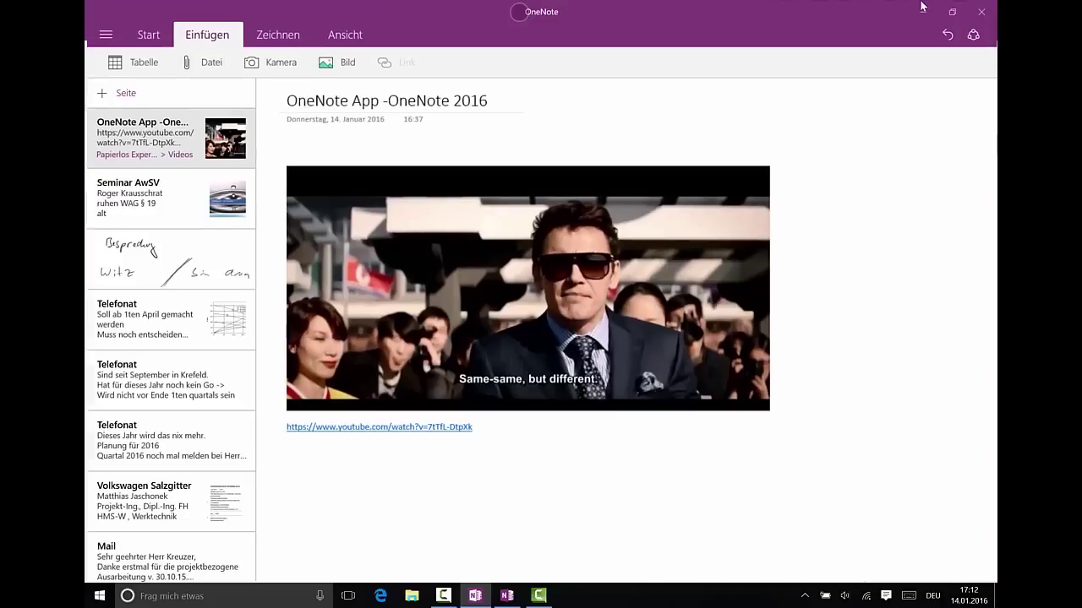
- Draw a blue pen stroke beside the video image and handwrite "Handwriting" in blue next to the OneNote tiles picture
{"action": "left_click", "coordinate": [272, 27]}
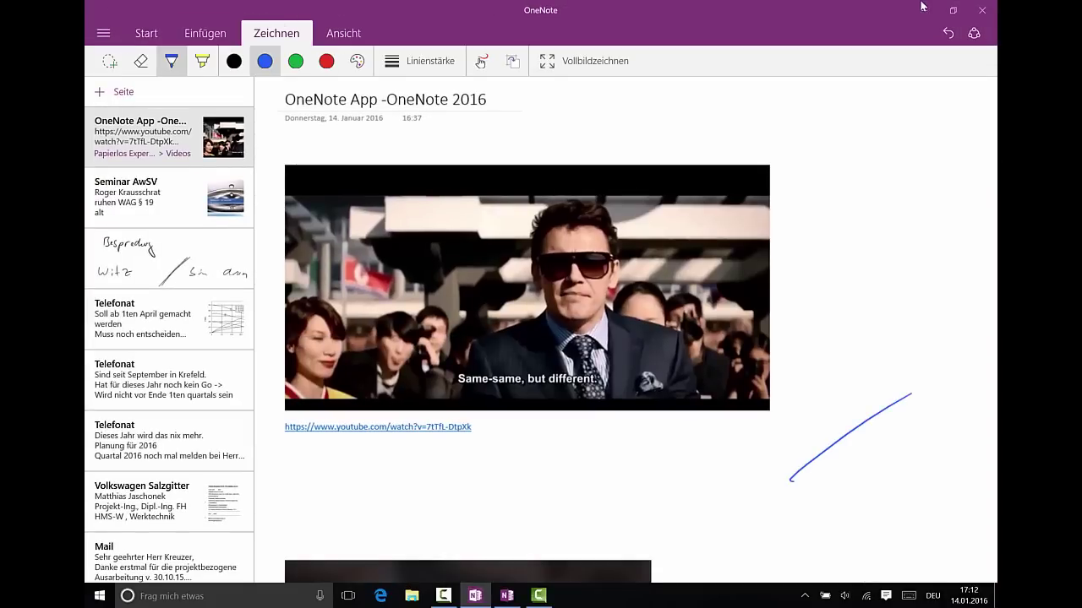
{"action": "mouse_move", "coordinate": [839, 326]}
{"action": "left_mouse_down"}
{"action": "mouse_move", "coordinate": [919, 277]}
{"action": "mouse_move", "coordinate": [923, 306]}
{"action": "left_mouse_up"}
{"action": "scroll", "coordinate": [837, 236], "scroll_direction": "down", "scroll_amount": 5}
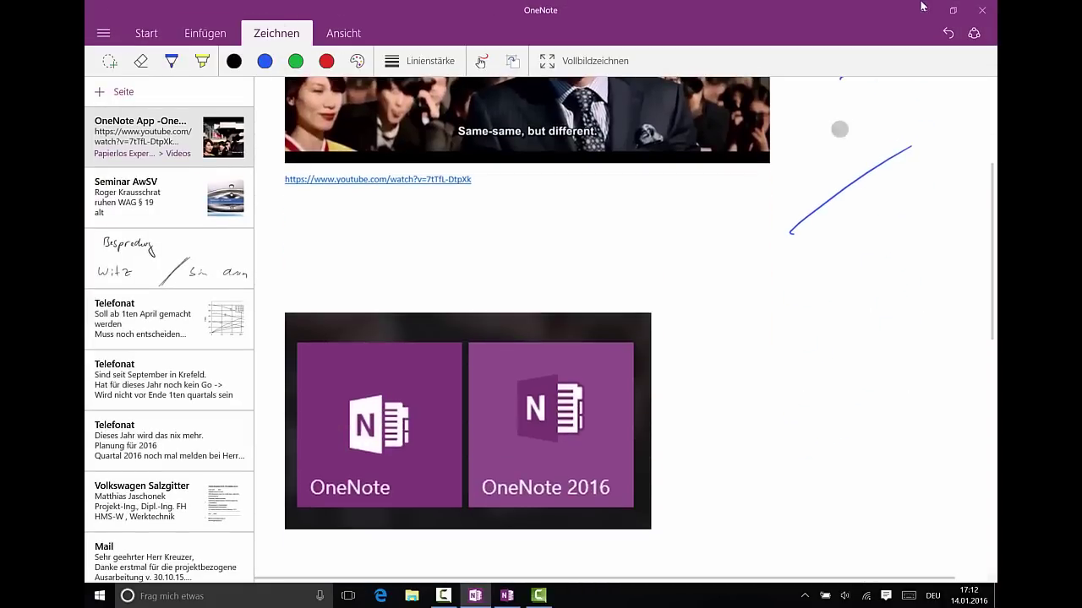
{"action": "mouse_move", "coordinate": [720, 203]}
{"action": "left_mouse_down"}
{"action": "mouse_move", "coordinate": [715, 224]}
{"action": "mouse_move", "coordinate": [752, 245]}
{"action": "mouse_move", "coordinate": [802, 234]}
{"action": "mouse_move", "coordinate": [818, 243]}
{"action": "mouse_move", "coordinate": [852, 217]}
{"action": "mouse_move", "coordinate": [879, 270]}
{"action": "left_mouse_up"}
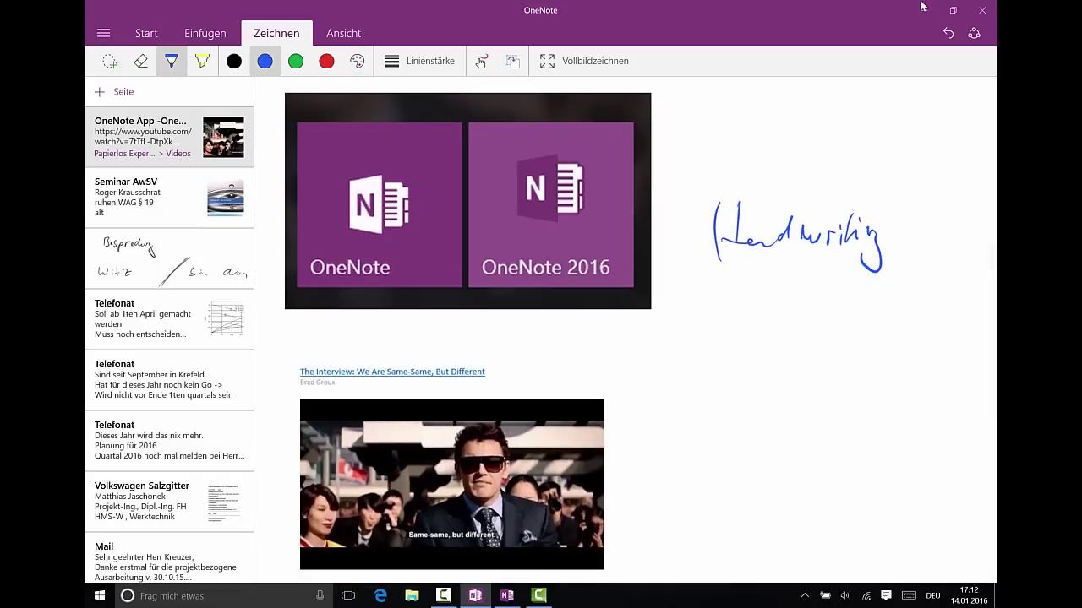
- Check the view commands and switch the page to full-screen drawing mode
{"action": "left_click", "coordinate": [343, 32]}
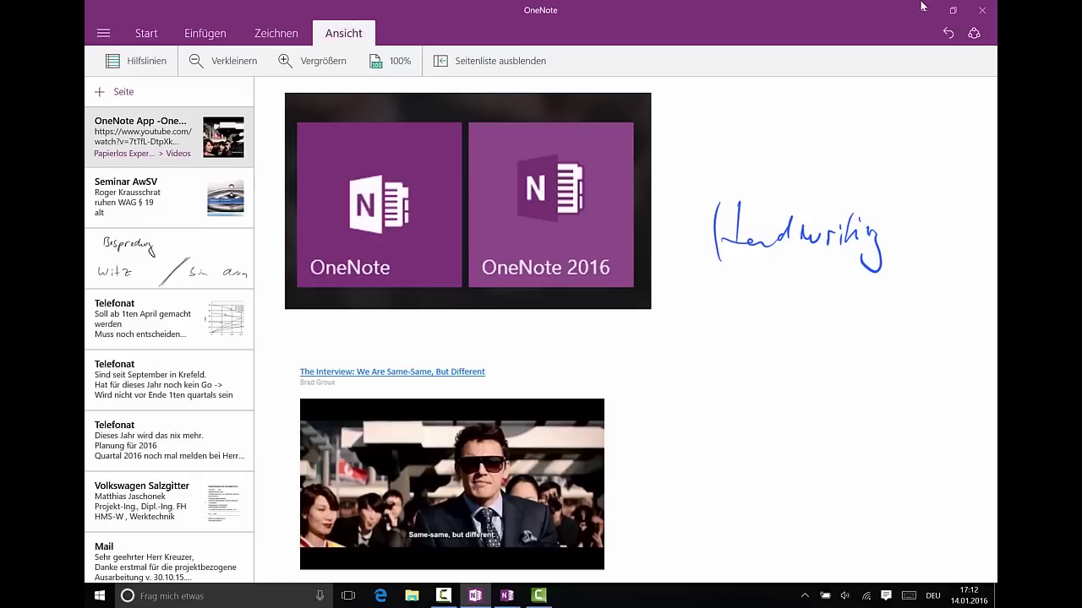
{"action": "left_click", "coordinate": [276, 33]}
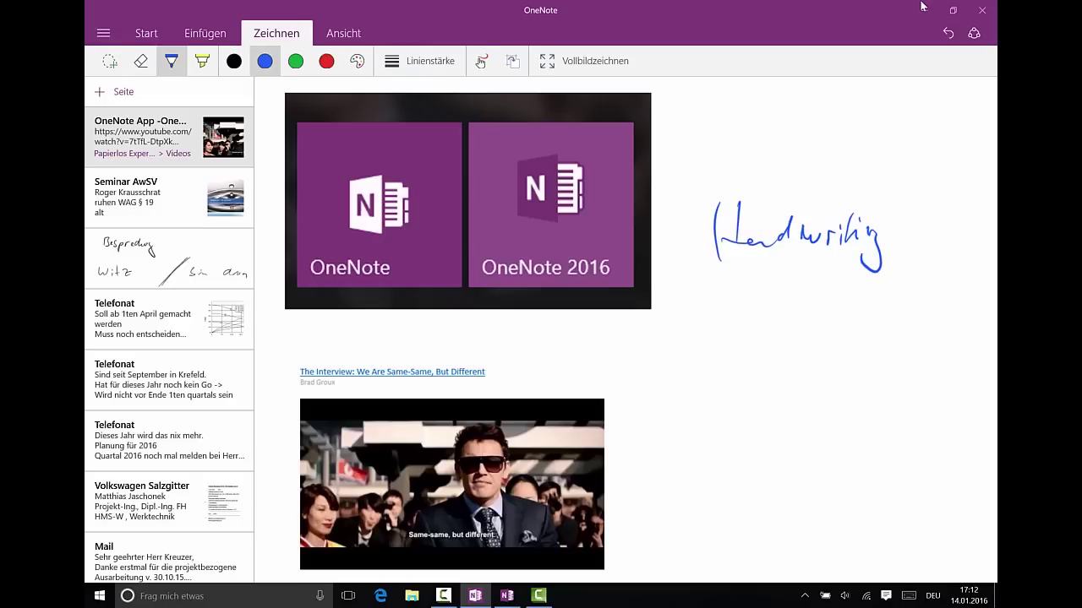
{"action": "left_click", "coordinate": [562, 59]}
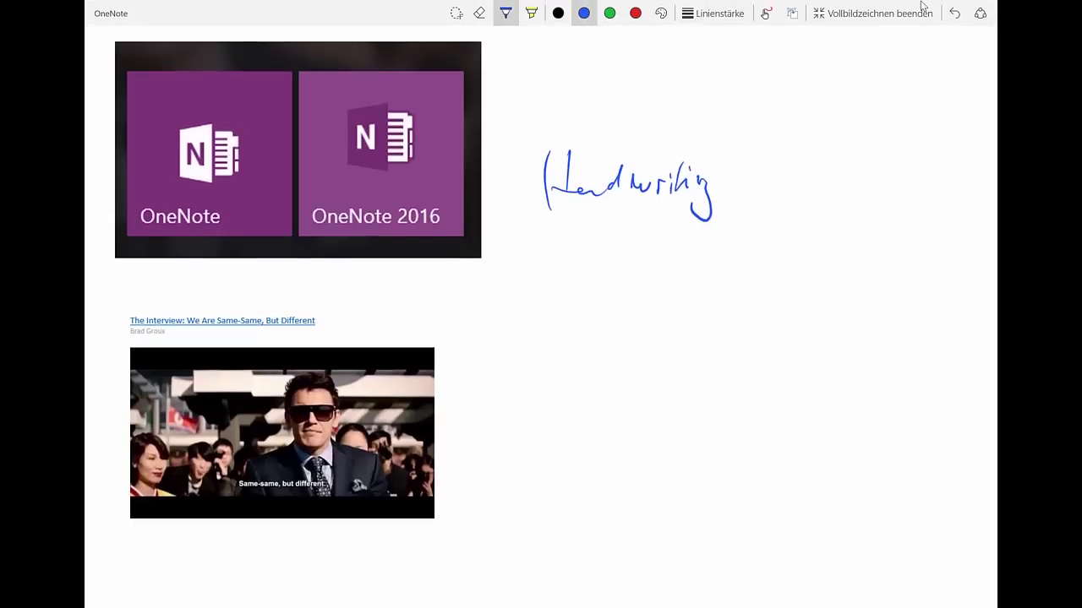
- Circle the OneNote tile in blue and draw lines linking both tiles to circled parts of the video image's "Same-same" caption
{"action": "scroll", "coordinate": [539, 353], "scroll_direction": "down", "scroll_amount": 3}
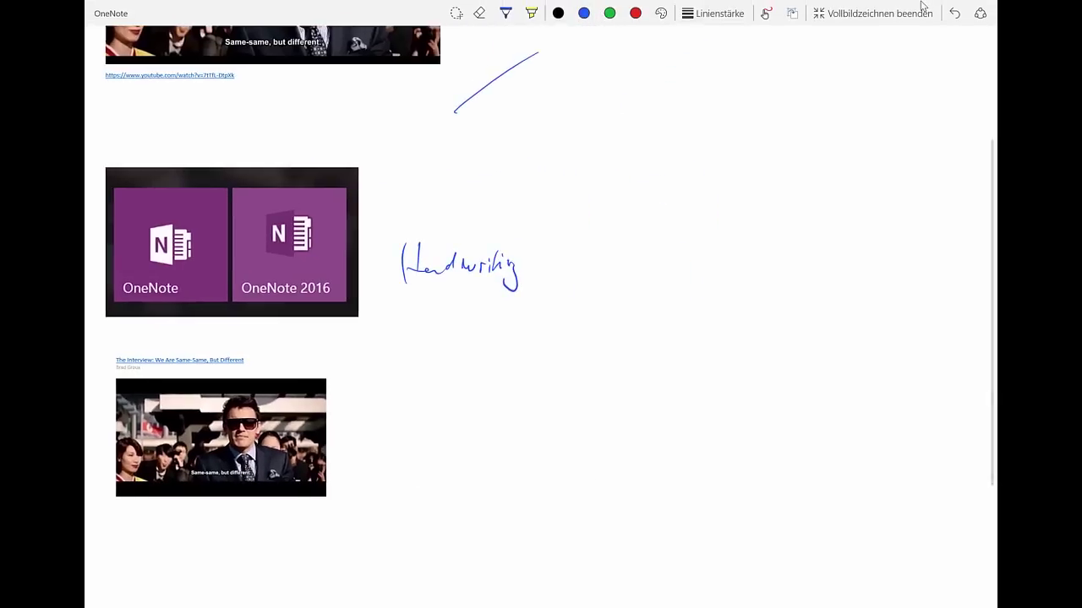
{"action": "scroll", "coordinate": [763, 265], "scroll_direction": "up", "scroll_amount": 1}
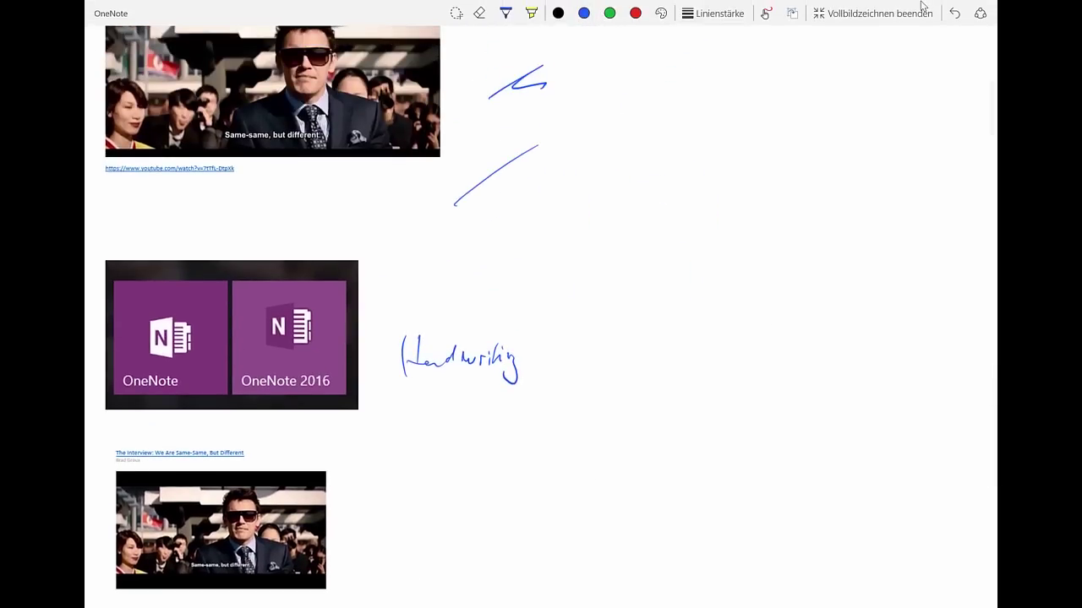
{"action": "scroll", "coordinate": [746, 325], "scroll_direction": "up", "scroll_amount": 2}
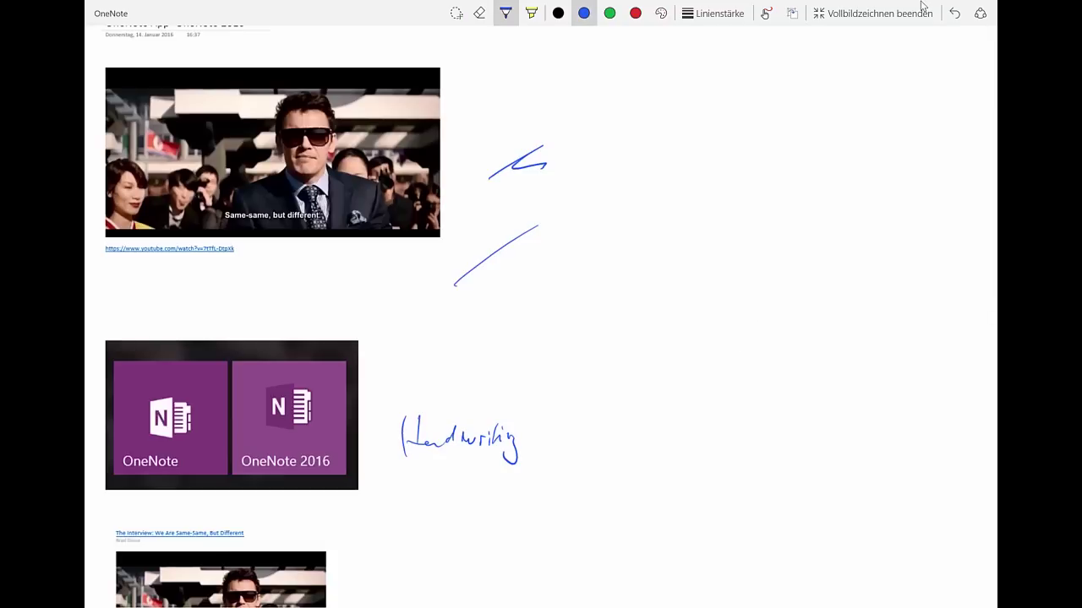
{"action": "mouse_move", "coordinate": [208, 333]}
{"action": "left_mouse_down"}
{"action": "mouse_move", "coordinate": [142, 467]}
{"action": "mouse_move", "coordinate": [221, 365]}
{"action": "left_mouse_up"}
{"action": "mouse_move", "coordinate": [191, 294]}
{"action": "left_mouse_down"}
{"action": "mouse_move", "coordinate": [233, 207]}
{"action": "mouse_move", "coordinate": [262, 188]}
{"action": "mouse_move", "coordinate": [274, 341]}
{"action": "left_mouse_up"}
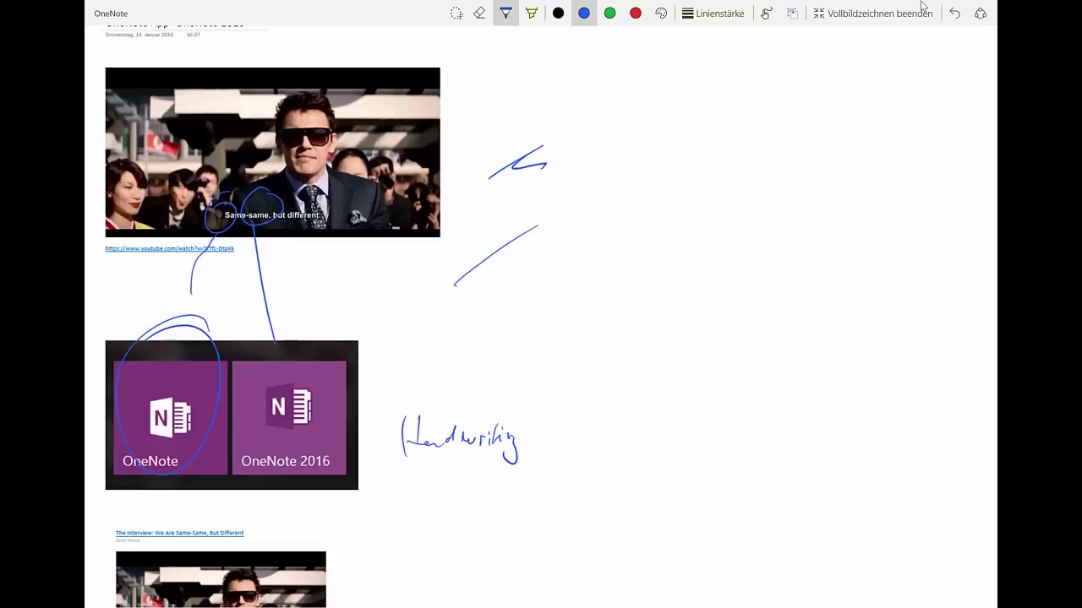
{"action": "left_click", "coordinate": [921, 5]}
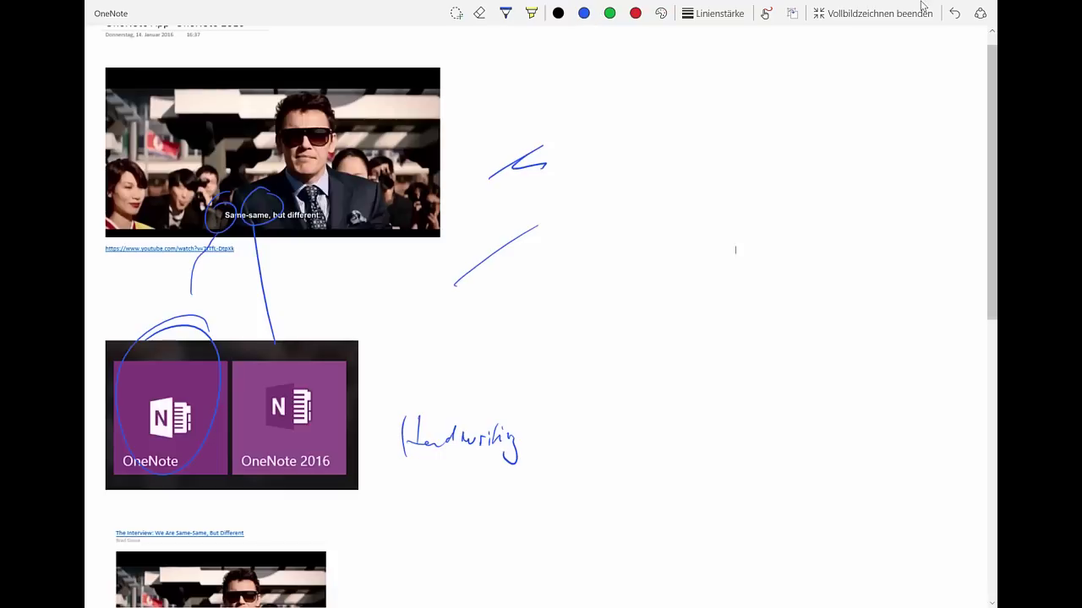